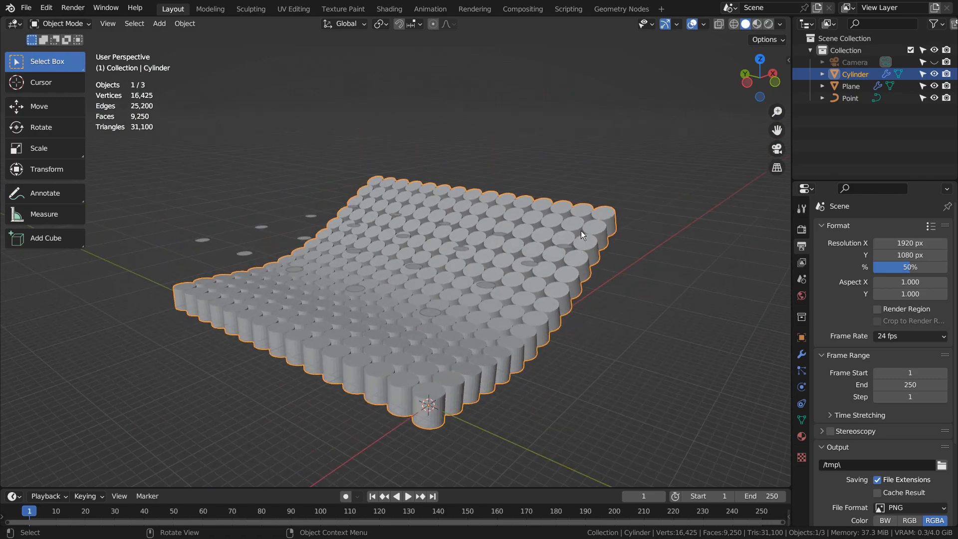
Select the existing cylinder array, circle array and curve together and hide them from the viewport.
middle_click_drag(636, 321, 554, 295)
left_click(624, 252)
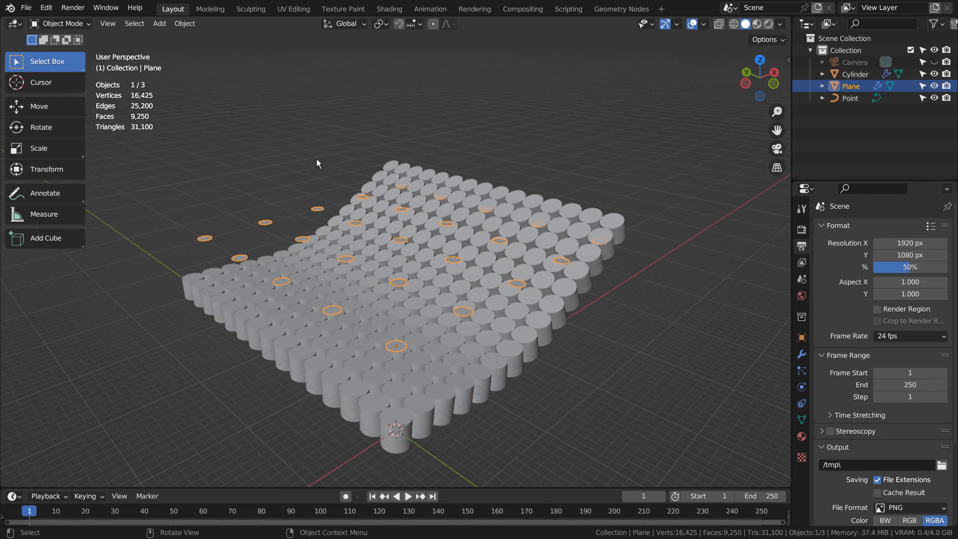
left_click_drag(268, 136, 560, 414)
key("h")
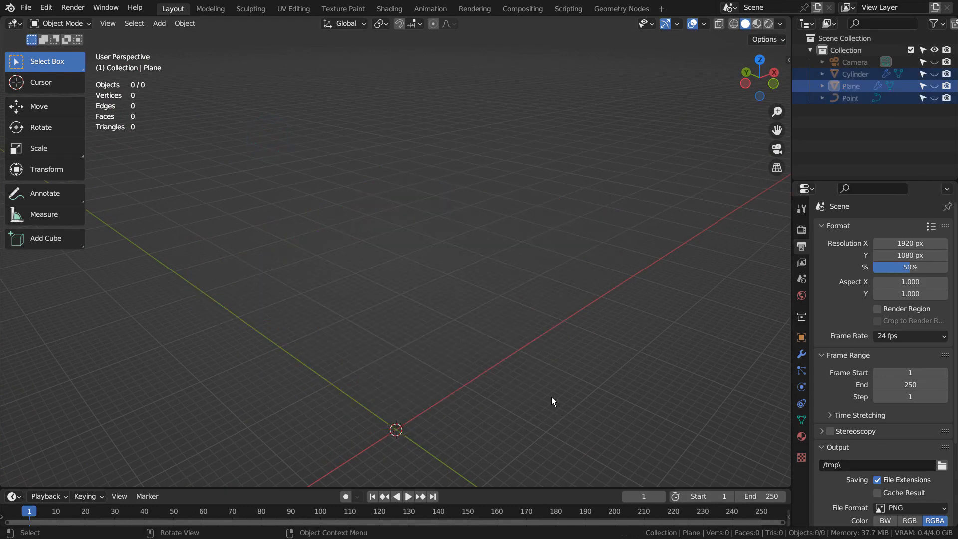
Add a mesh cylinder at the world origin and frame it in a perspective view.
key("KP_1")
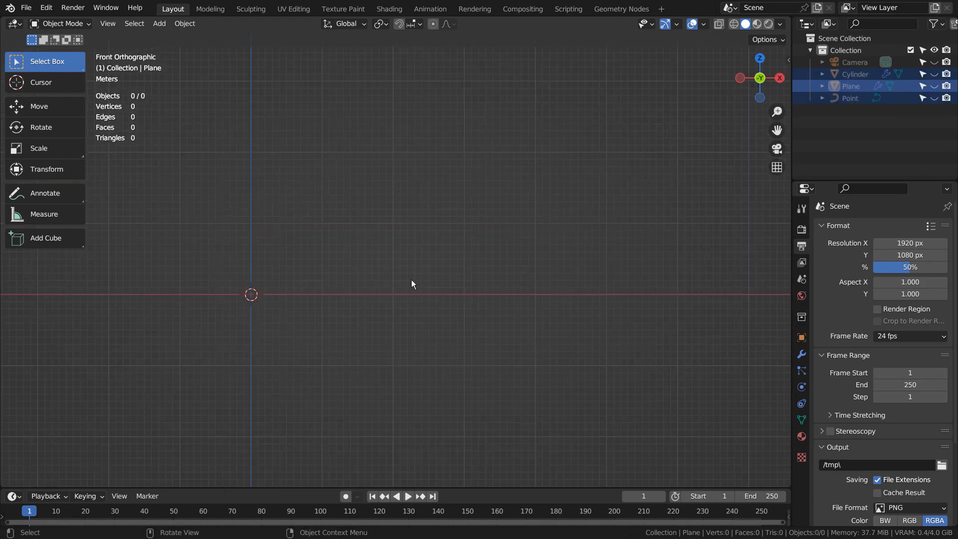
key("shift+a")
mouse_move(369, 224)
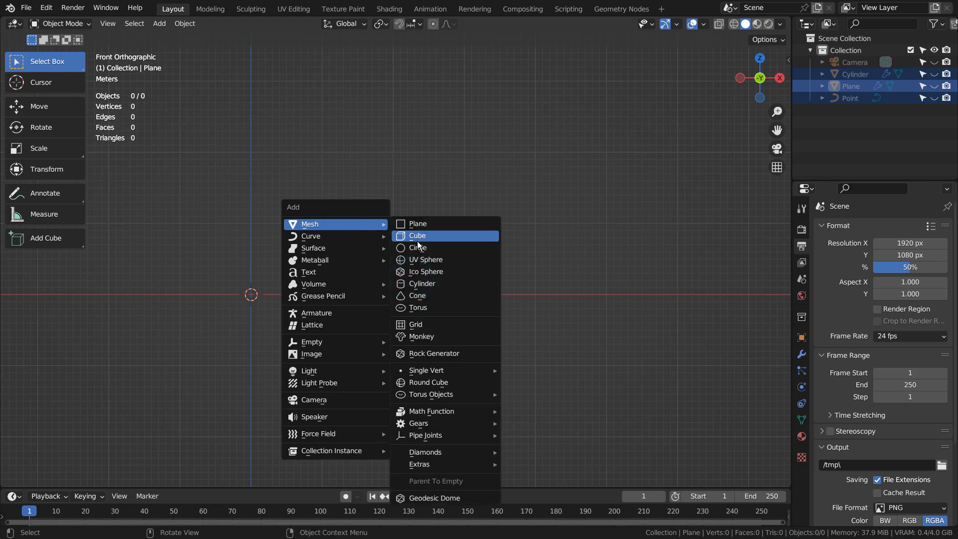
left_click(422, 283)
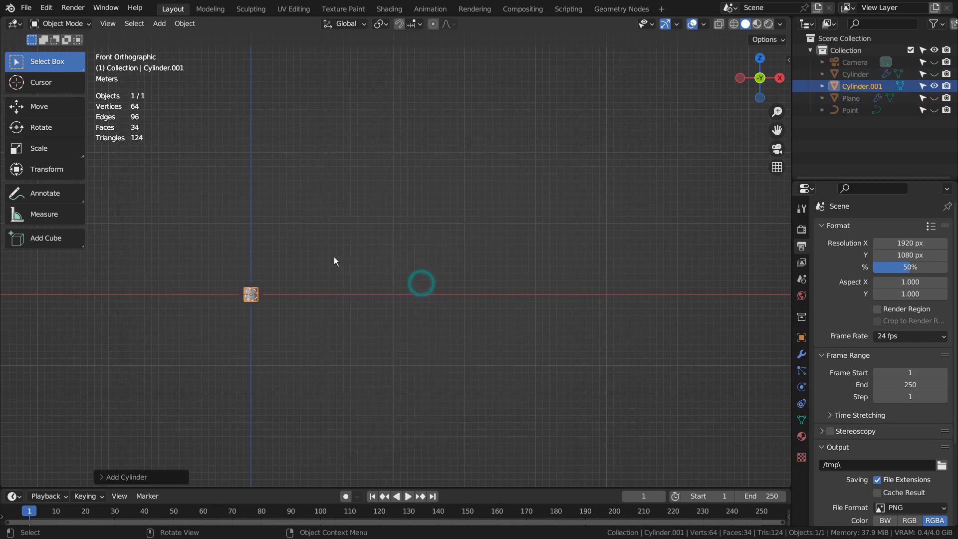
middle_click_drag(333, 256, 410, 263)
scroll(410, 263, "up", 3)
key("KP_Decimal")
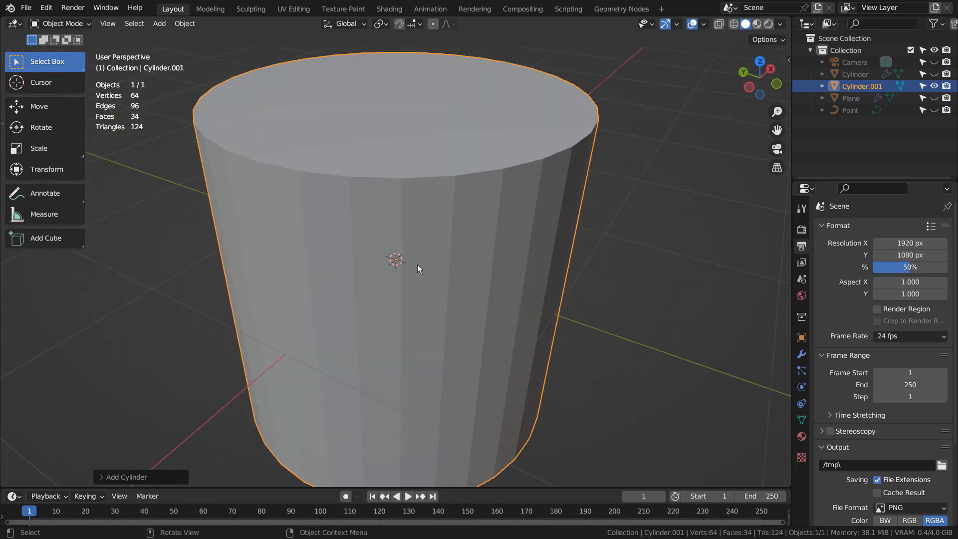
scroll(418, 265, "down", 6)
Add an Array modifier to the cylinder with a count of 15, forming a row along X.
left_click(801, 353)
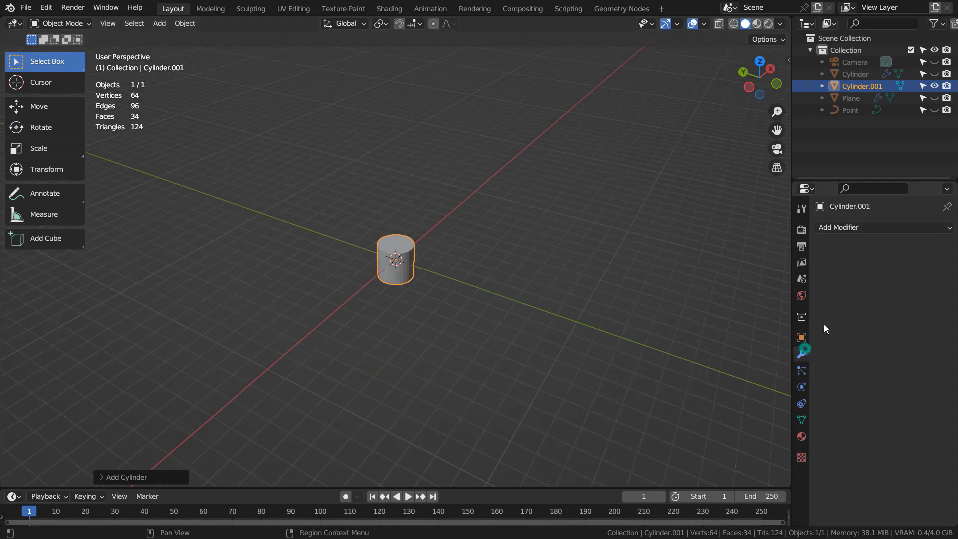
left_click(874, 225)
left_click(725, 258)
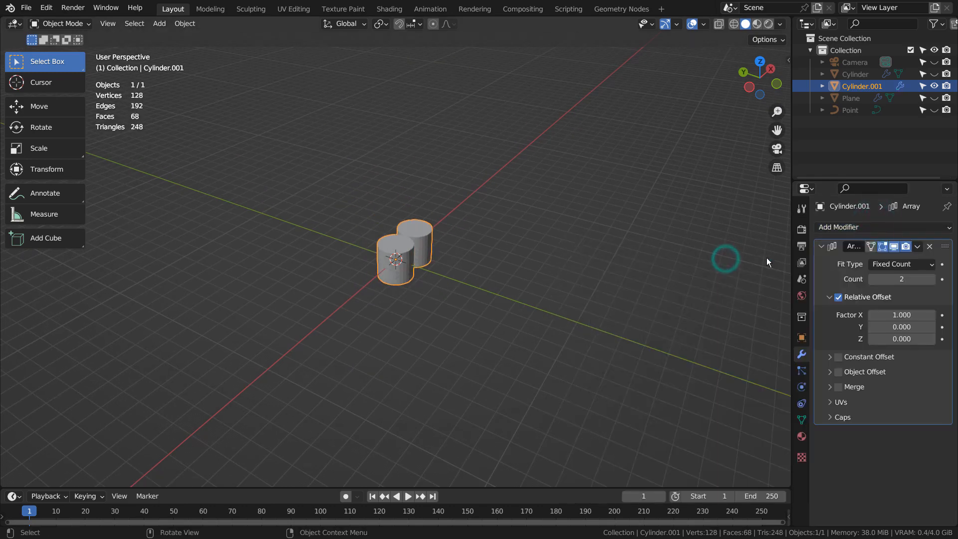
left_click(900, 278)
type("15")
key("Return")
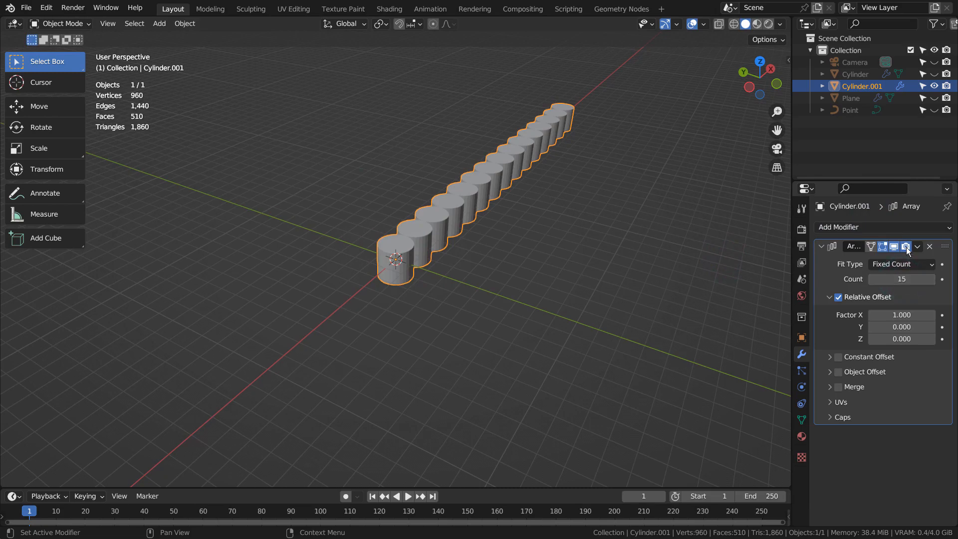
Add a second Array modifier with a count of 15 and relative offset factors X 0 and Y 1 to form a grid.
left_click(880, 229)
left_click(733, 260)
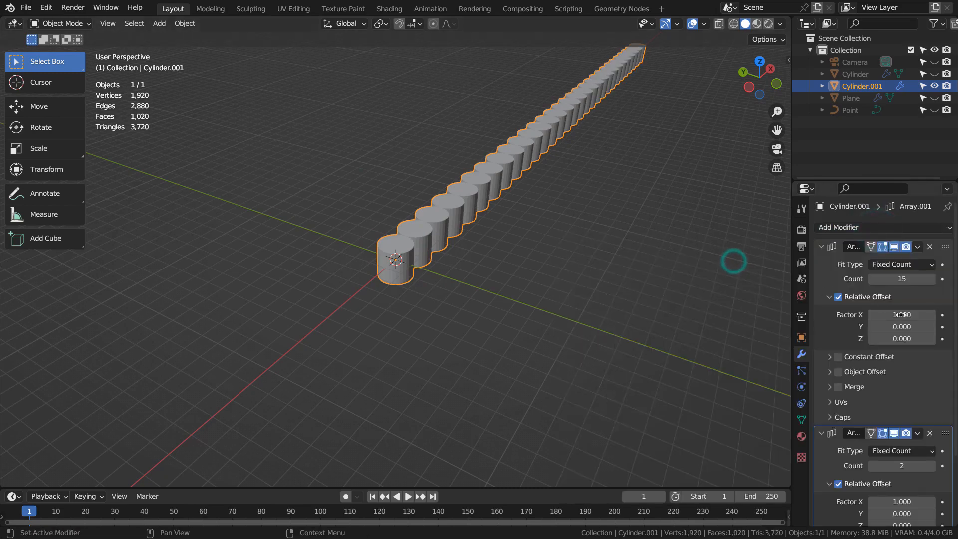
scroll(923, 446, "down", 3)
left_click(902, 379)
type("15")
left_click(905, 415)
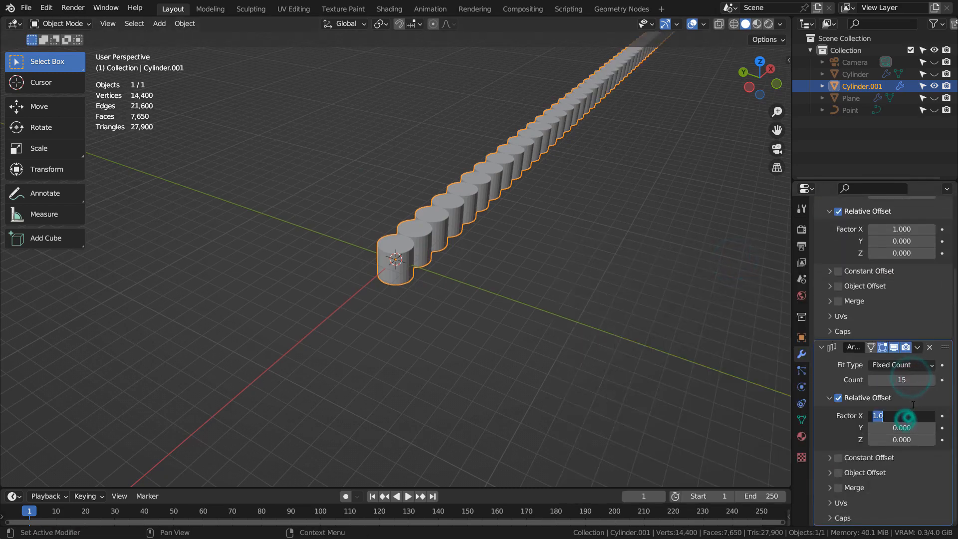
type("0")
key("Tab")
type("1")
key("Return")
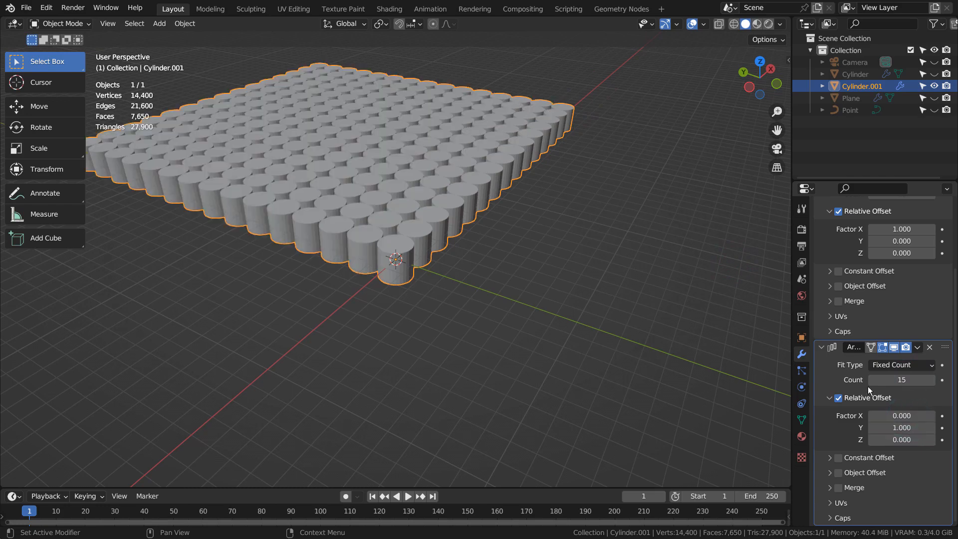
From the front view, add a Point simple curve at the origin and make it 3D.
left_click(507, 306)
middle_click_drag(600, 328, 545, 337)
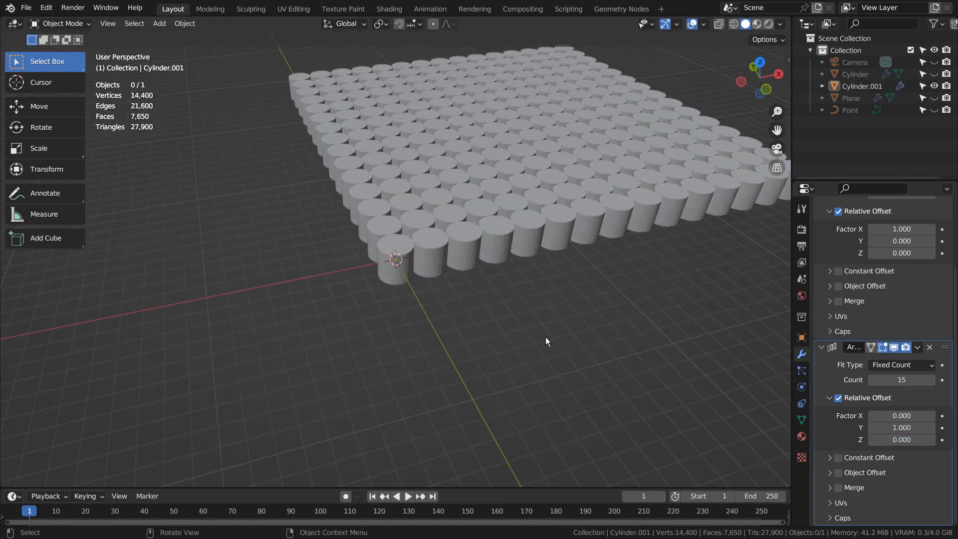
key("KP_1")
key("shift+a")
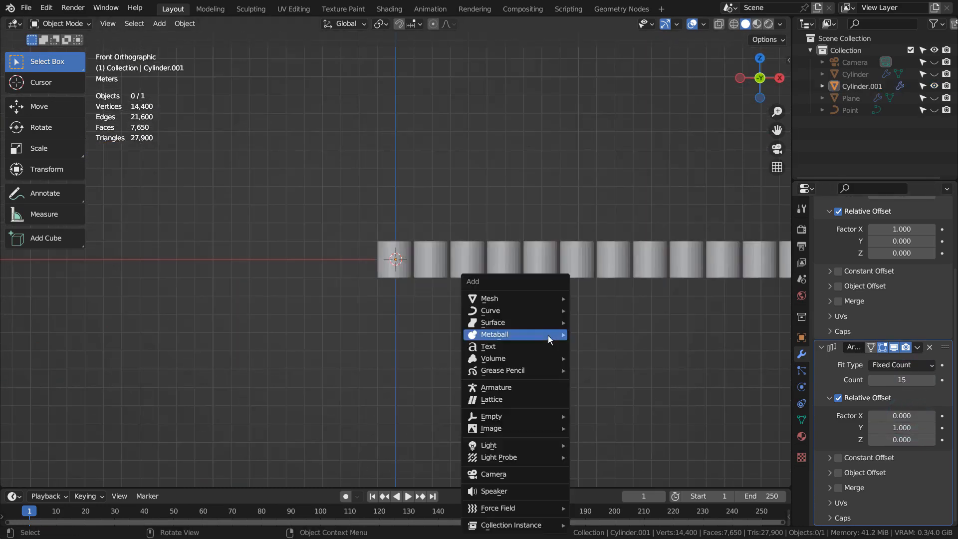
mouse_move(540, 313)
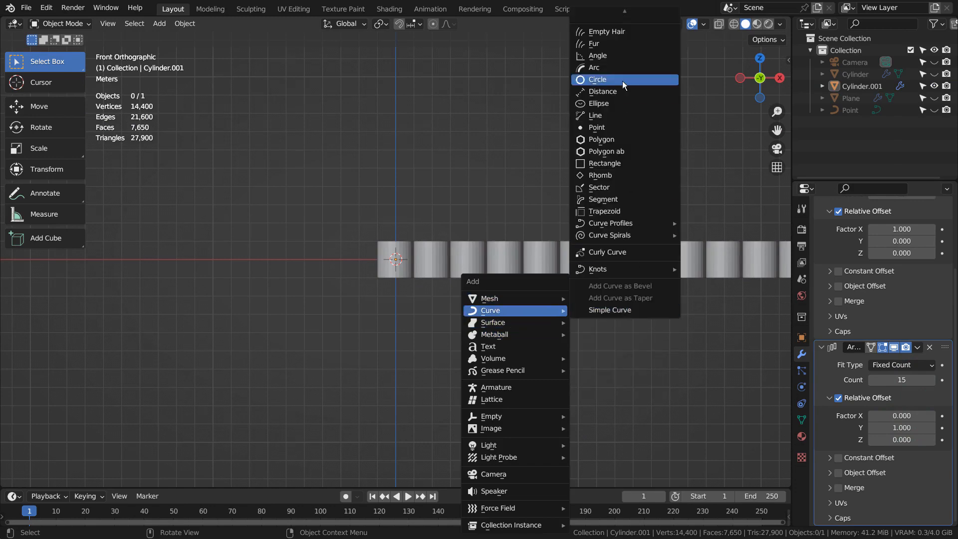
left_click(625, 129)
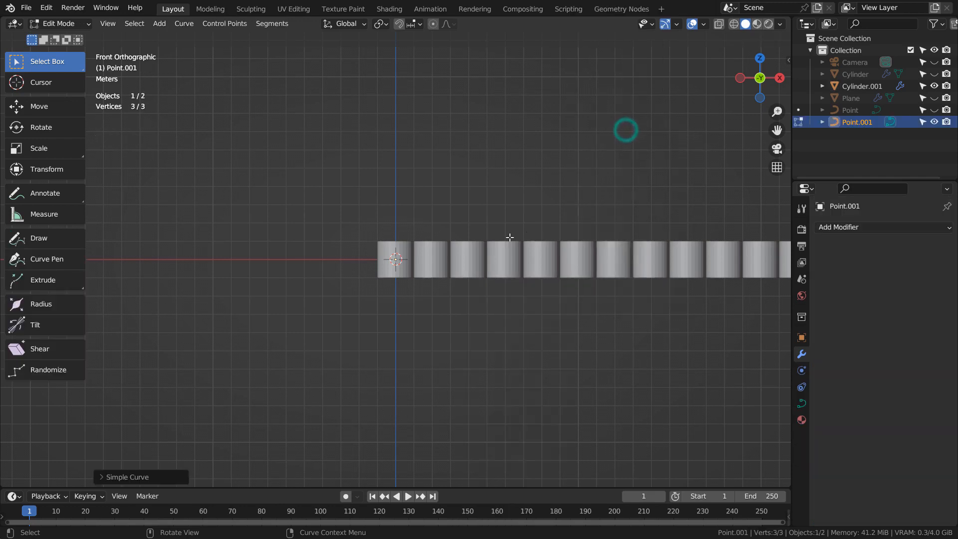
left_click(166, 473)
left_click(232, 296)
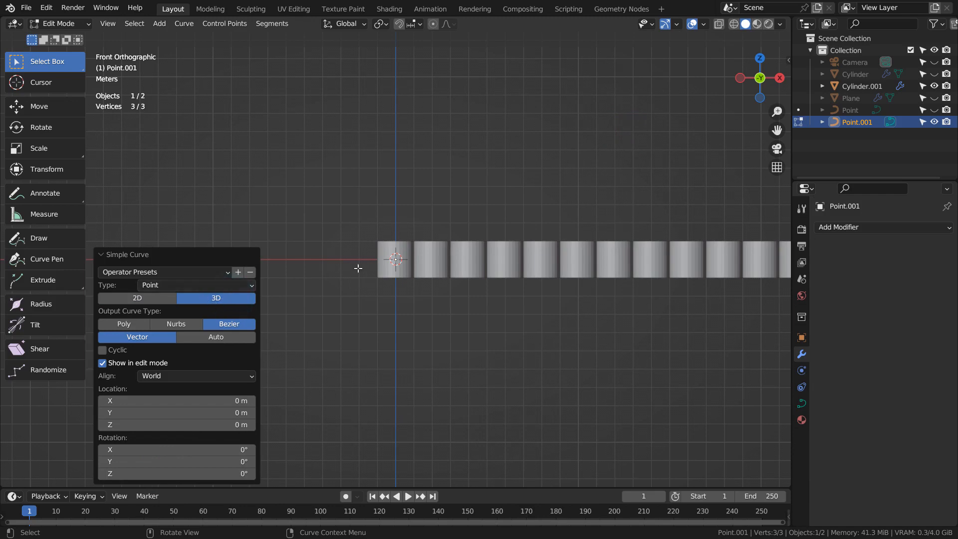
Extrude the curve point three times in XZ: about 9.8 and -2.6 m, 11.1 and 0.6 m, 6.3 and 6.4 m.
key("shift+d")
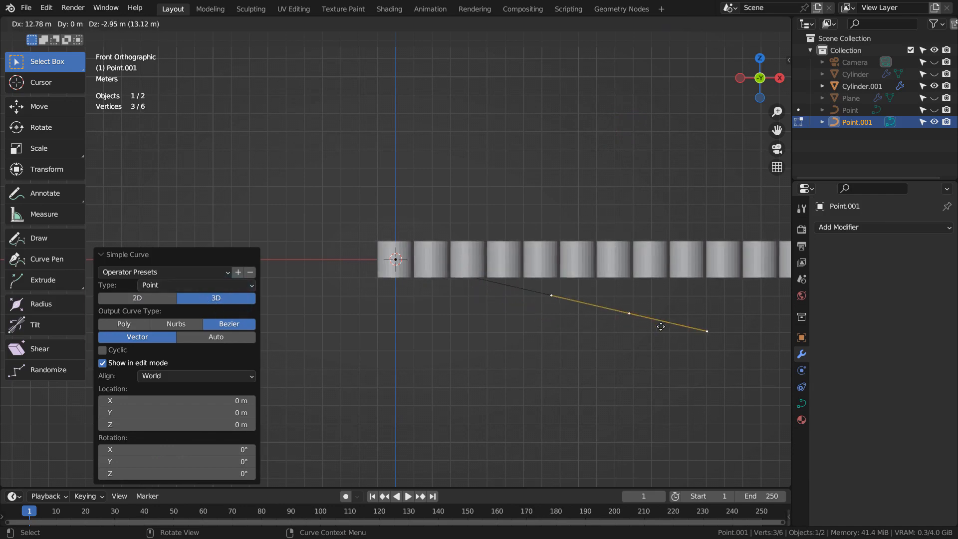
left_click(604, 320)
middle_click_drag(697, 321, 543, 378, "shift")
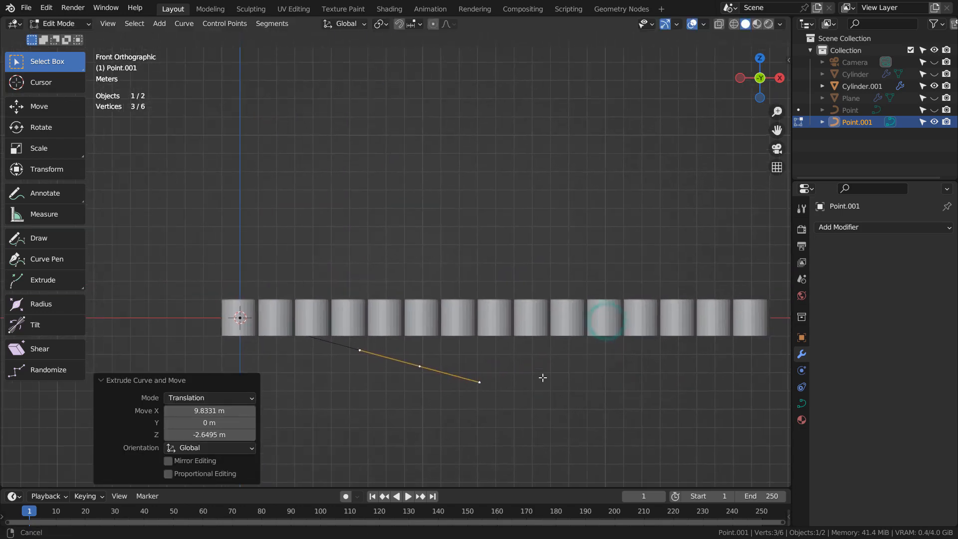
key("e")
left_click(753, 368)
key("e")
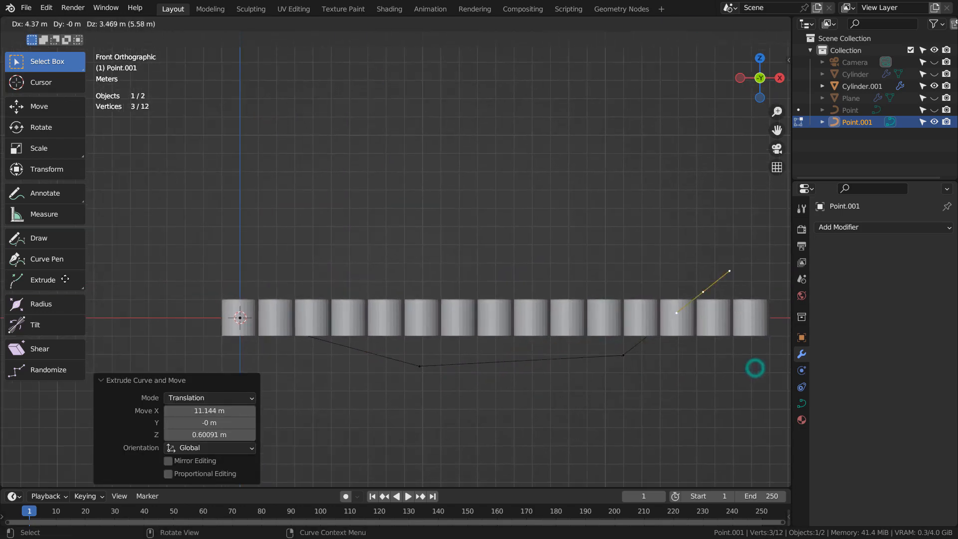
left_click(82, 252)
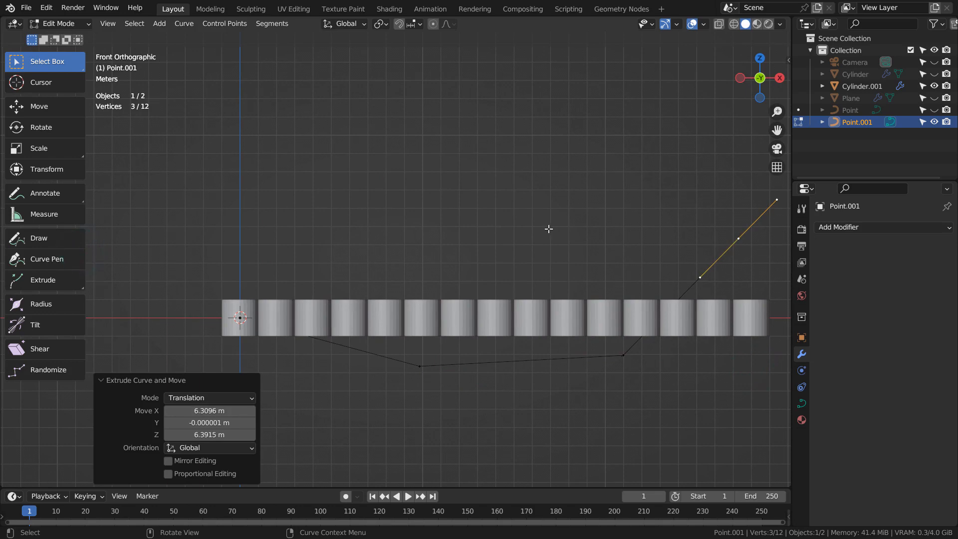
Set the handle type of all curve points to Automatic and return to Object Mode.
key("a")
key("v")
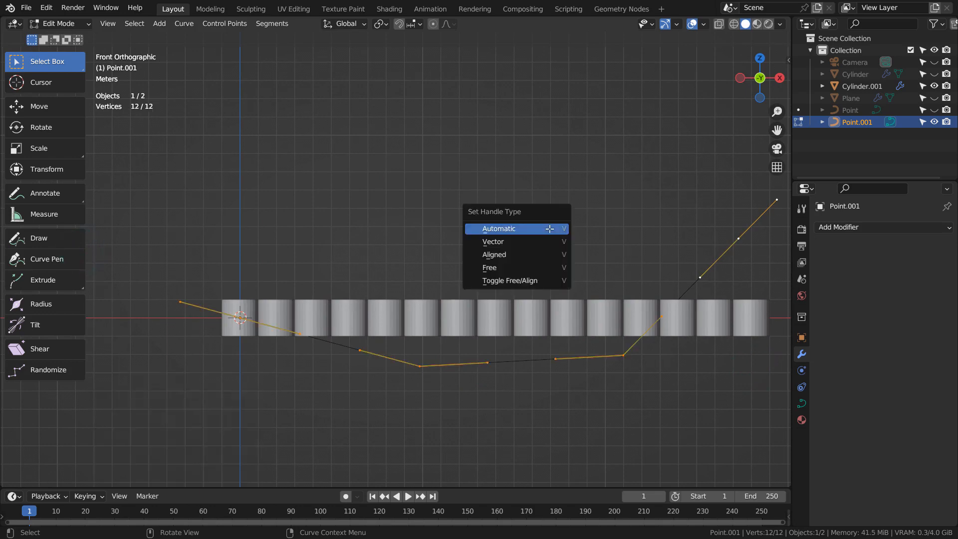
left_click(549, 229)
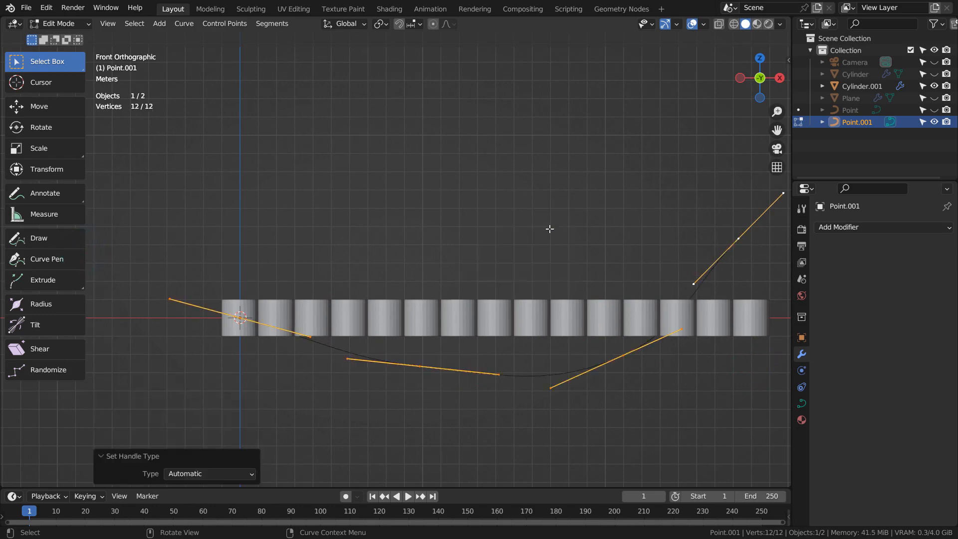
key("Tab")
middle_click_drag(454, 287, 409, 288)
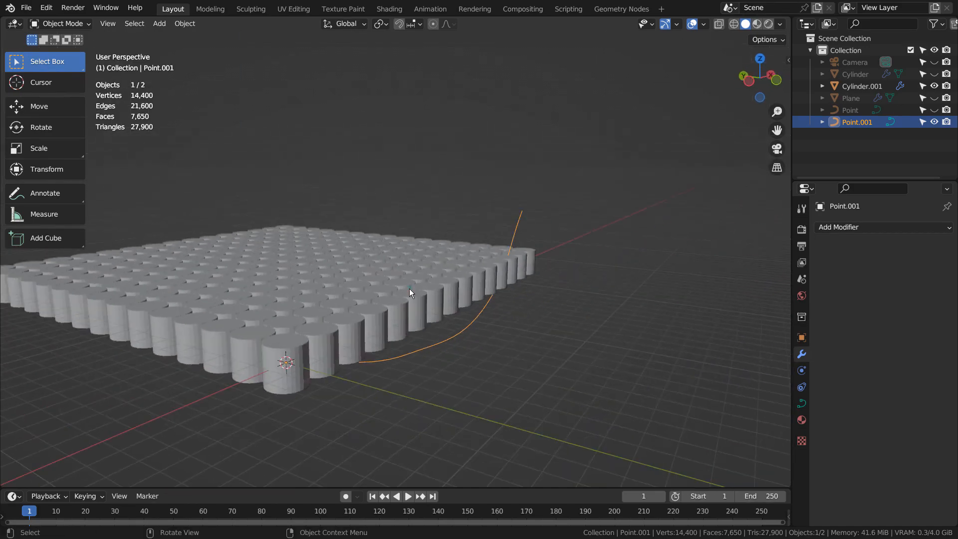
Add a Curve modifier to the cylinder grid and set the new curve Point.001 as its curve object.
left_click(409, 288)
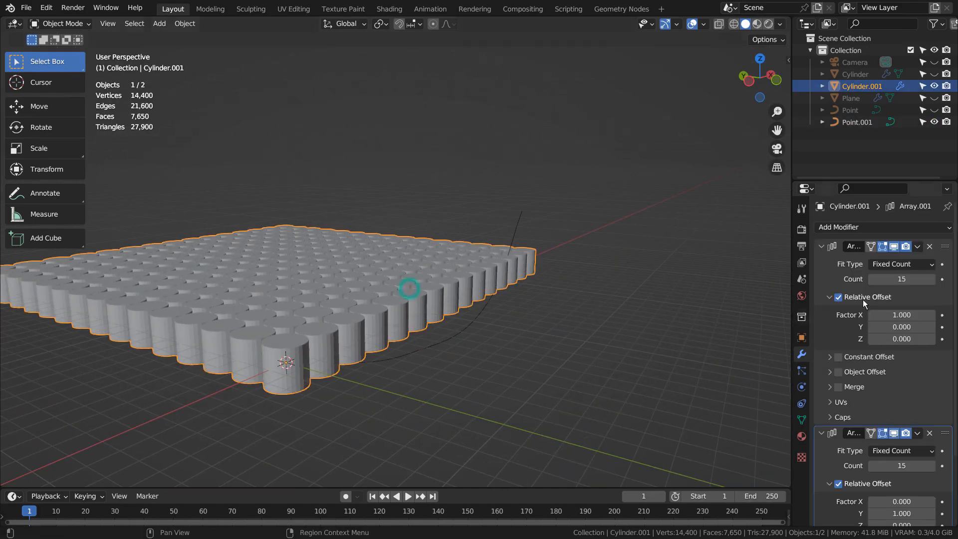
left_click(835, 227)
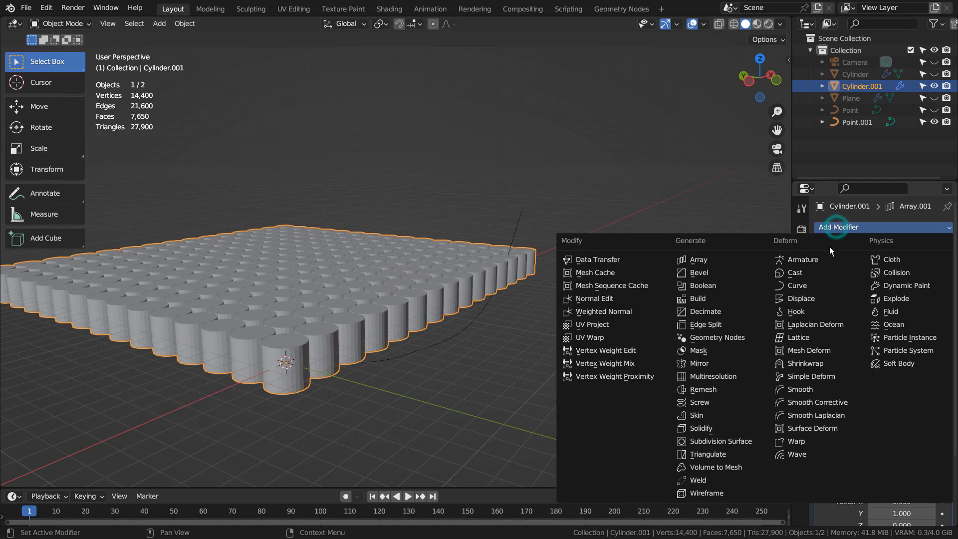
left_click(798, 286)
scroll(867, 413, "down", 5)
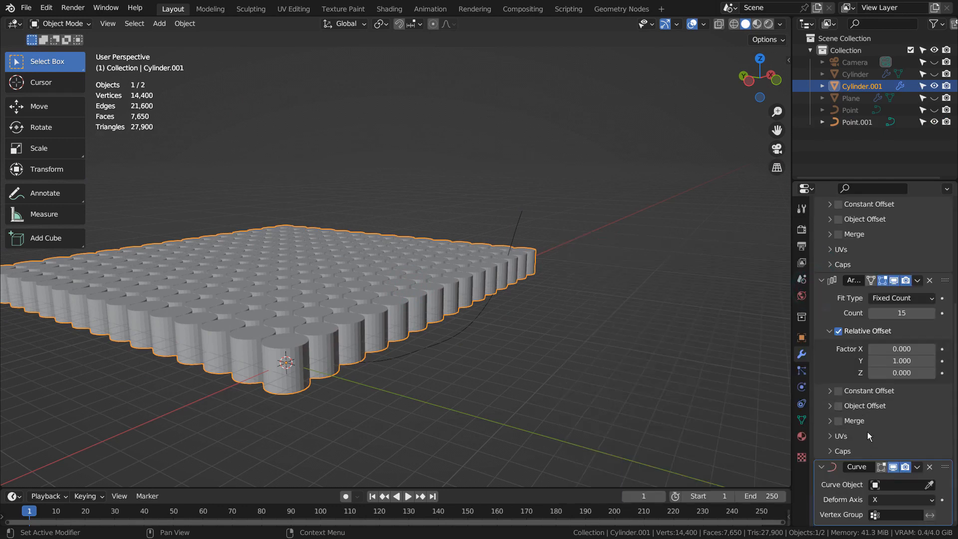
left_click(872, 483)
left_click(839, 372)
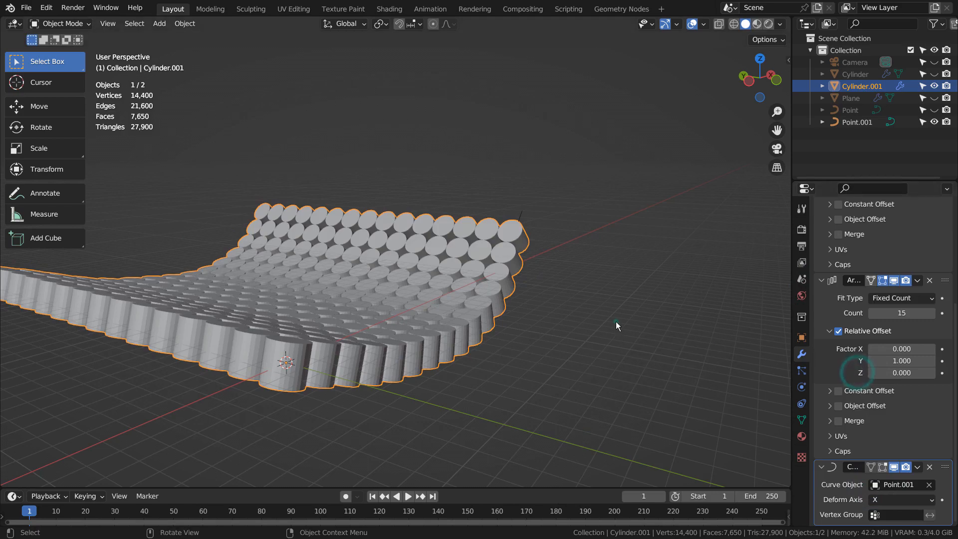
left_click(615, 321)
mouse_move(622, 337)
middle_mouse_down()
mouse_move(483, 333)
mouse_move(599, 328)
middle_mouse_up()
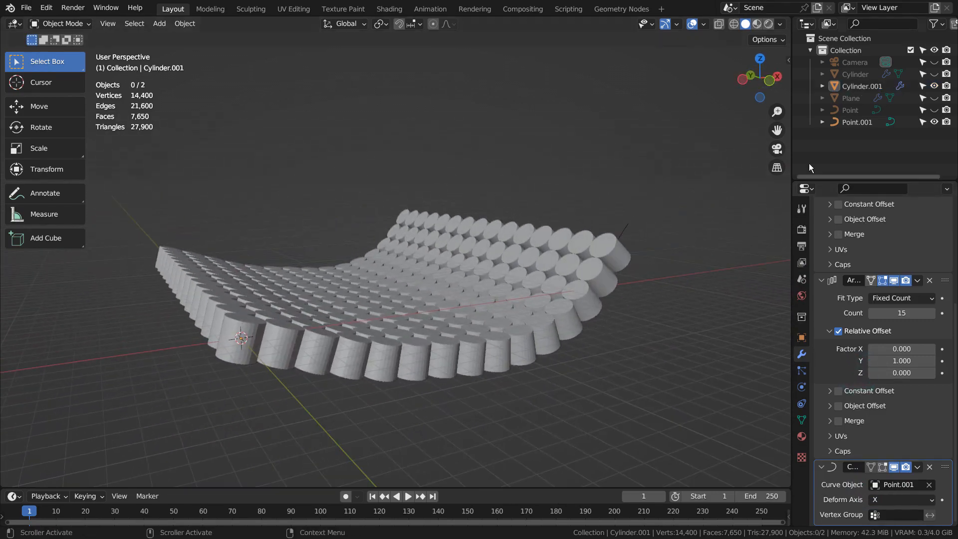
Edit curve Point.001, raising its second control point about 6.9 m and lowering it about 6.3 m along Z.
left_click(848, 123)
key("Tab")
key("KP_1")
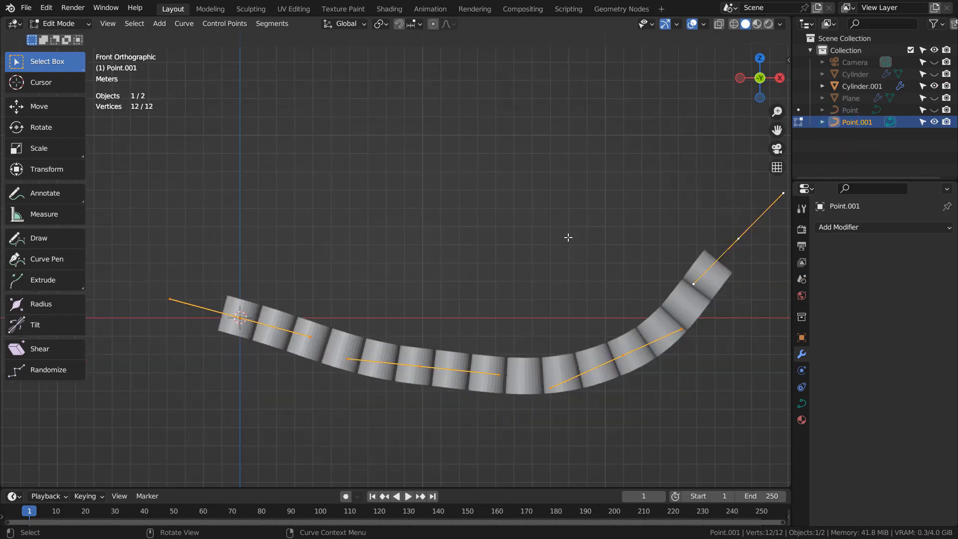
left_click(425, 372)
left_click_drag(421, 367, 417, 239)
middle_click_drag(455, 226, 466, 277)
key("g")
key("z")
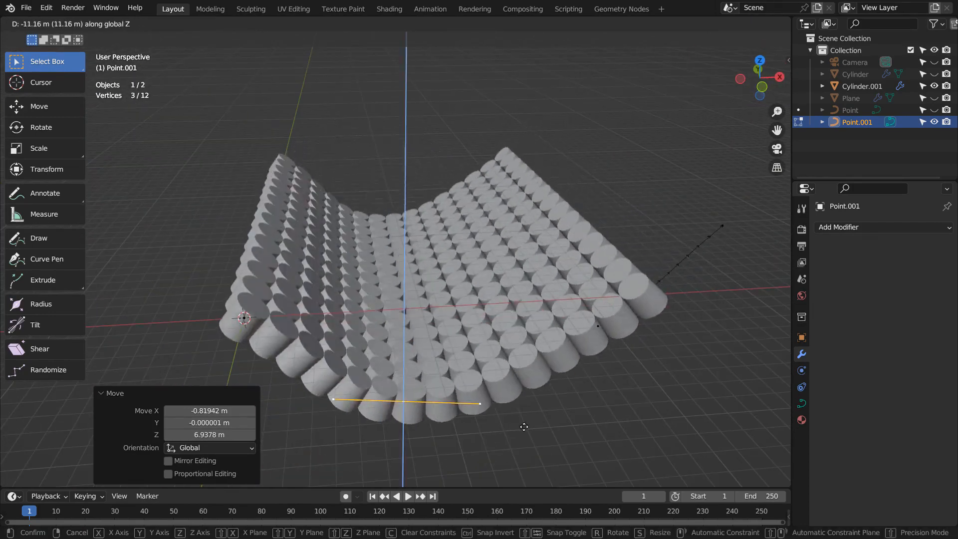
left_click(512, 357)
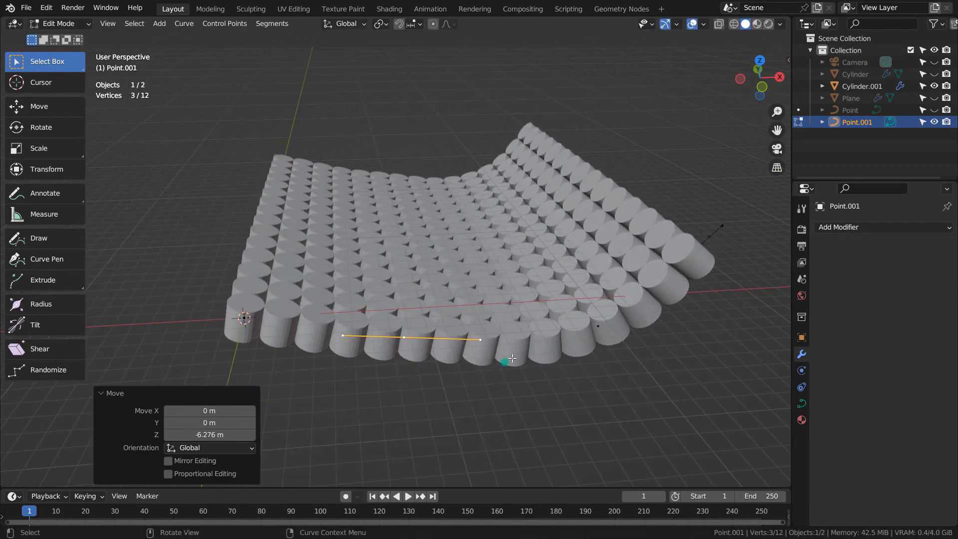
Raise the curve's third control point about 8.6 m along Z and return to Object Mode.
key("g")
key("z")
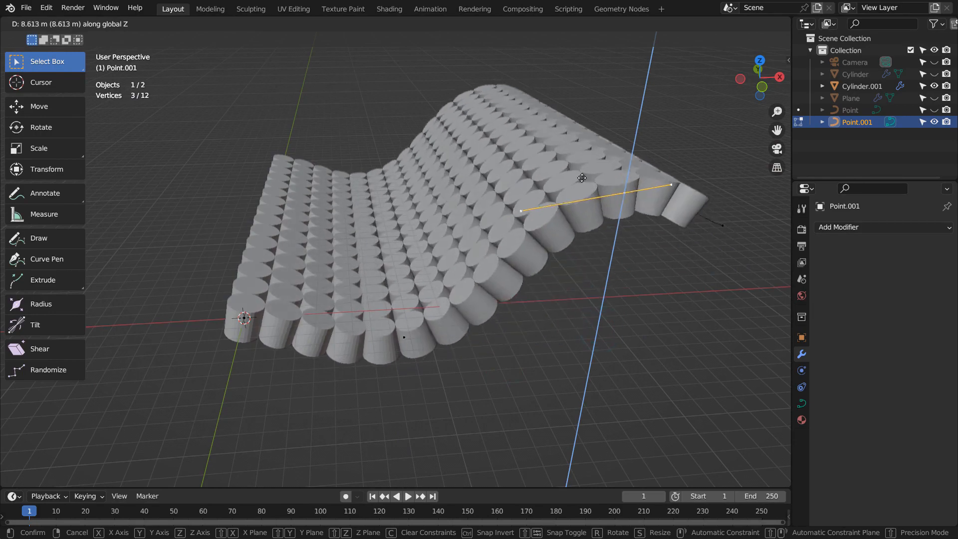
left_click(559, 176)
mouse_move(650, 267)
middle_mouse_down()
mouse_move(546, 294)
mouse_move(524, 287)
mouse_move(778, 251)
mouse_move(638, 255)
middle_mouse_up()
key("Tab")
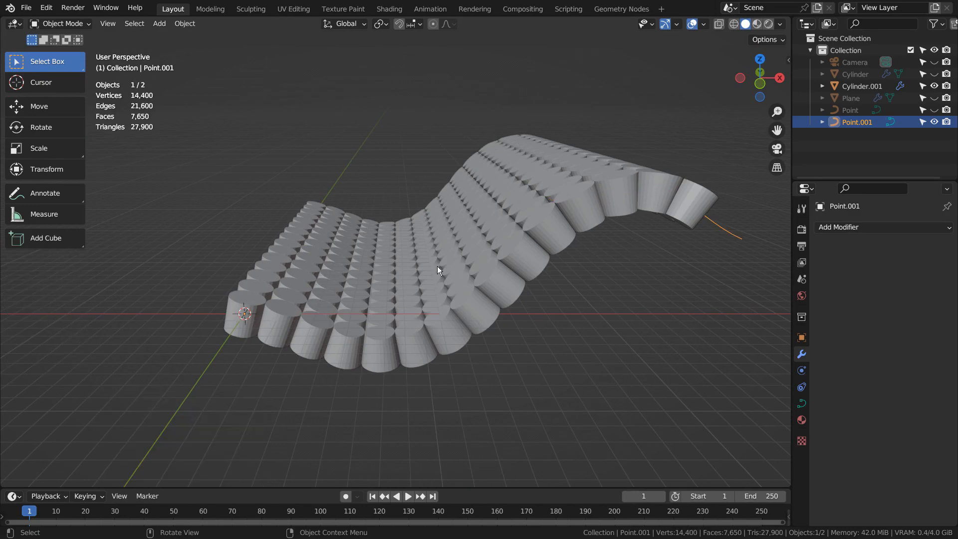
Delete the visible cylinder grid together with its deforming curve.
left_click_drag(258, 122, 636, 365)
key("Delete")
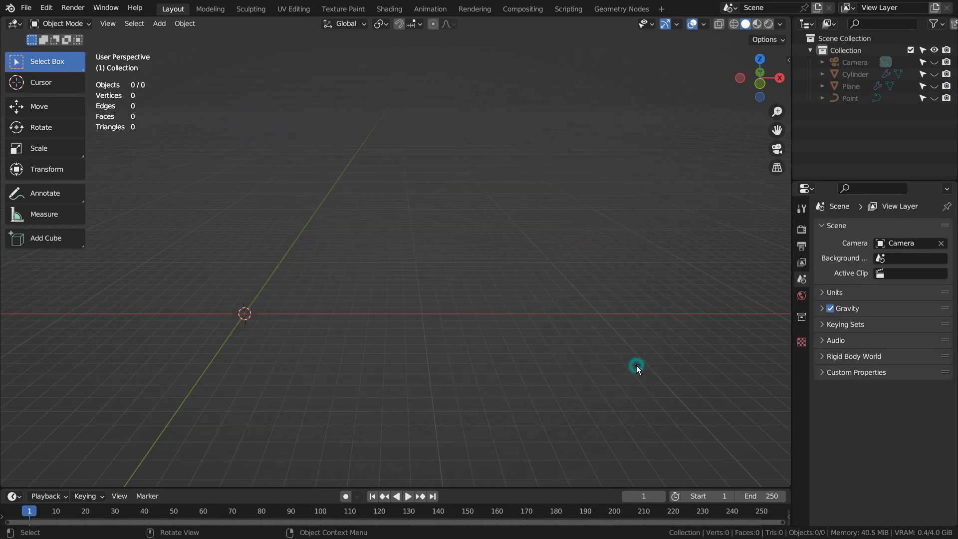
Unhide the bent Cylinder grid and its Point curve in the viewport and select the cylinder grid.
left_click(933, 74)
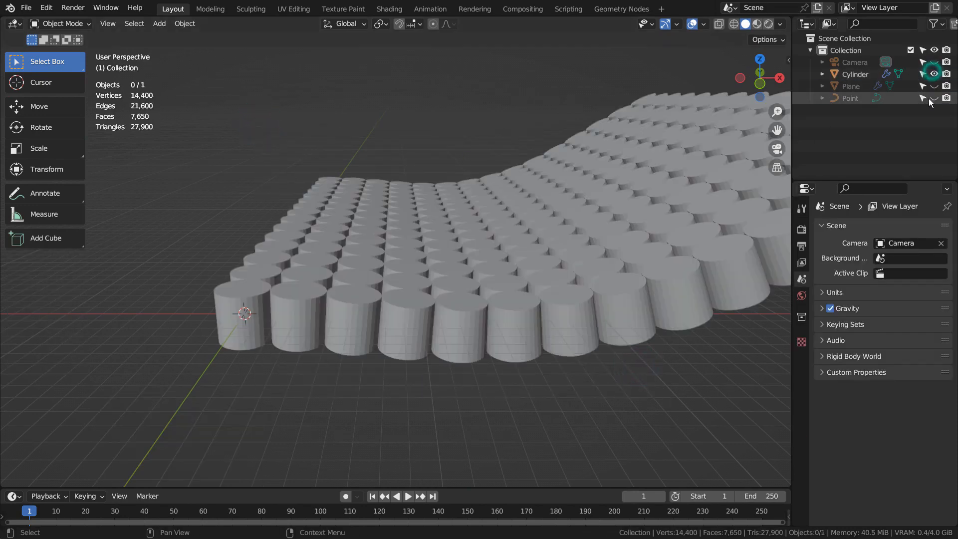
left_click(933, 97)
middle_click_drag(623, 283, 535, 274)
left_click(506, 259)
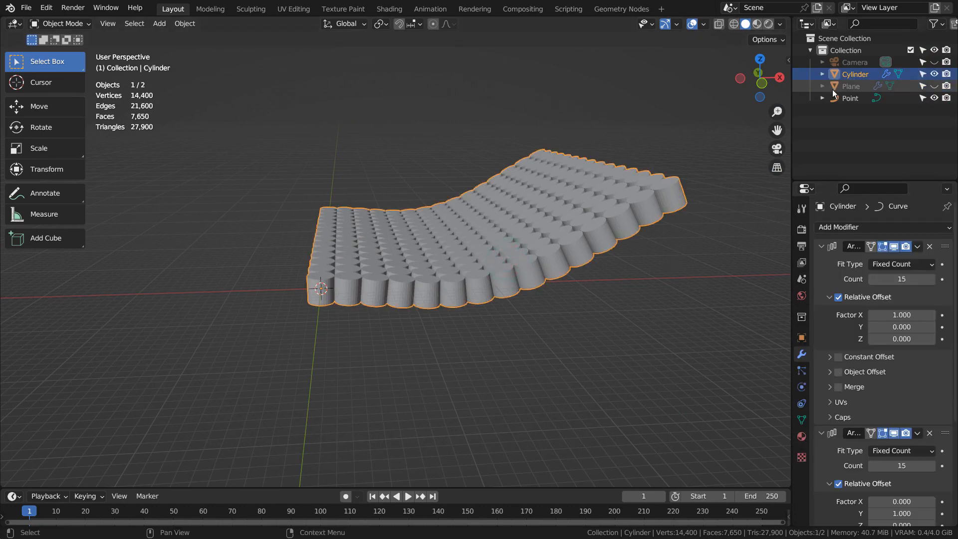
Add a point light and raise it about 17.7 m along Z above the cylinder grid.
key("shift+a")
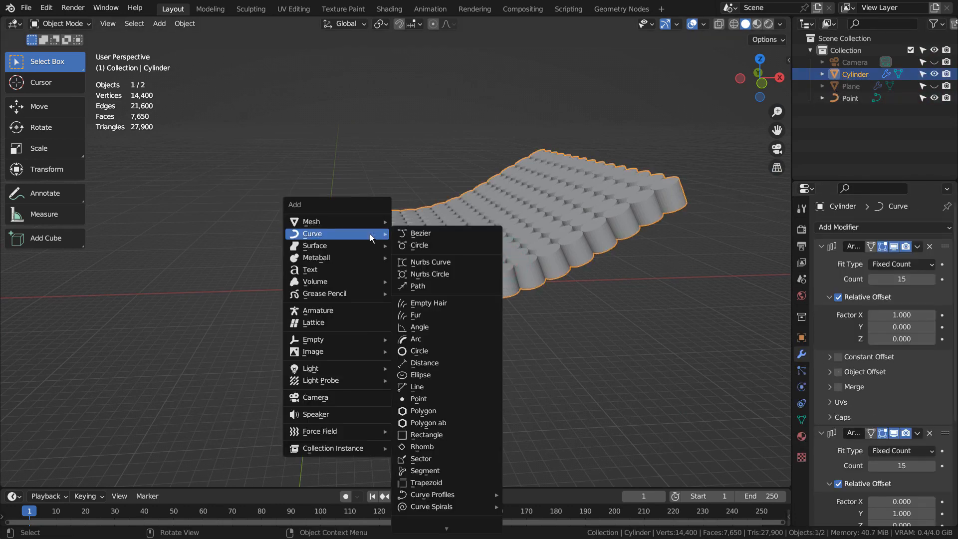
mouse_move(360, 368)
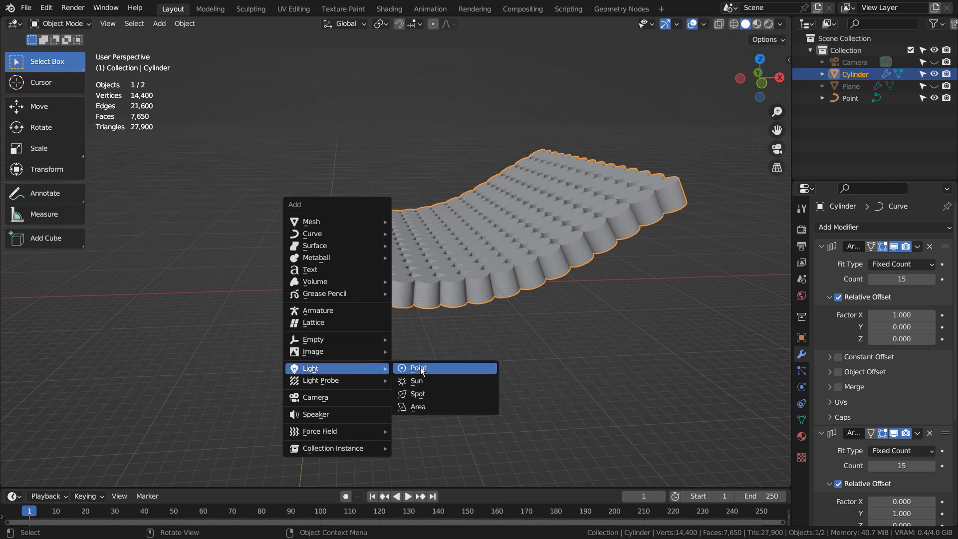
left_click(423, 368)
key("g")
key("z")
left_click(408, 208)
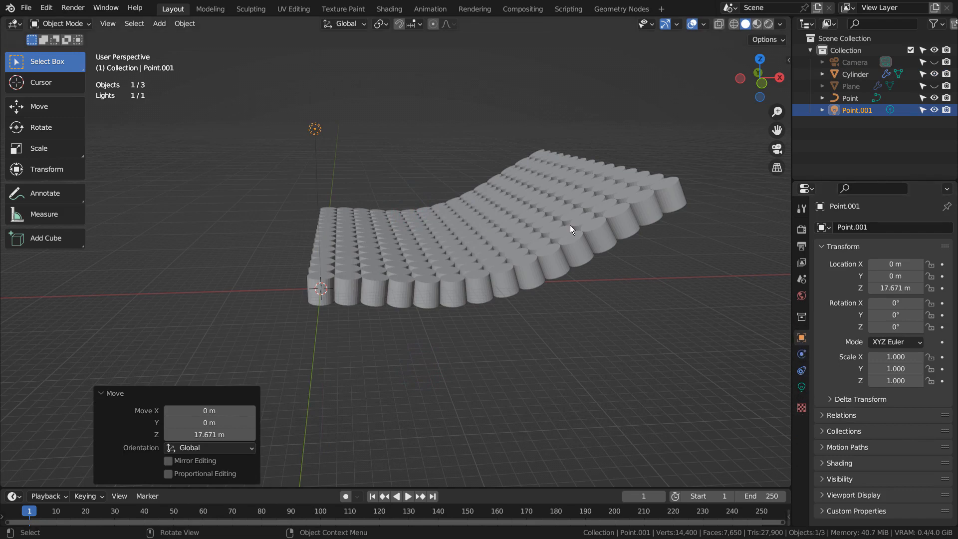
Duplicate the point light twice, placing the copies in a row along X above the cylinder grid.
key("shift+d")
left_click(510, 208)
key("shift+d")
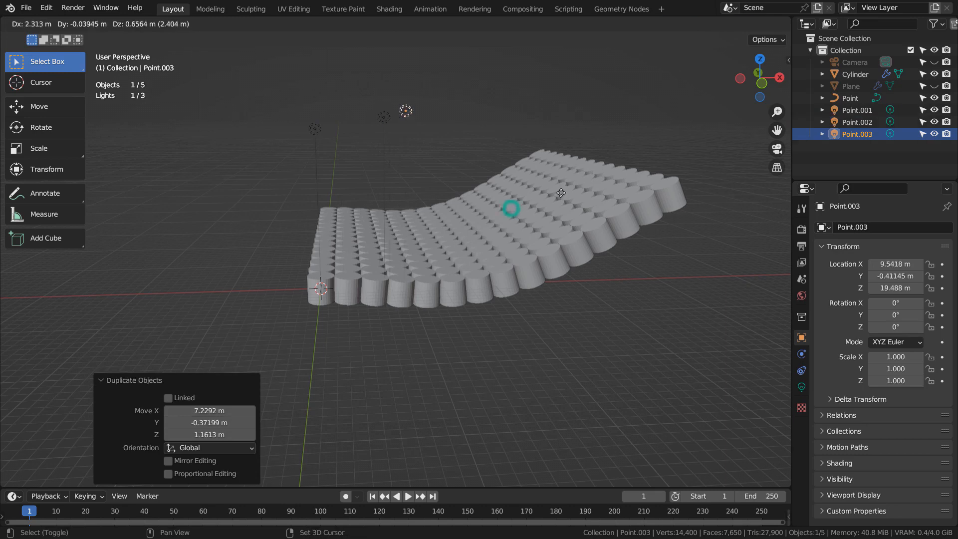
left_click(598, 195)
left_click(586, 128)
Delete all three point lights above the cylinder grid.
left_click_drag(255, 54, 509, 148)
key("x")
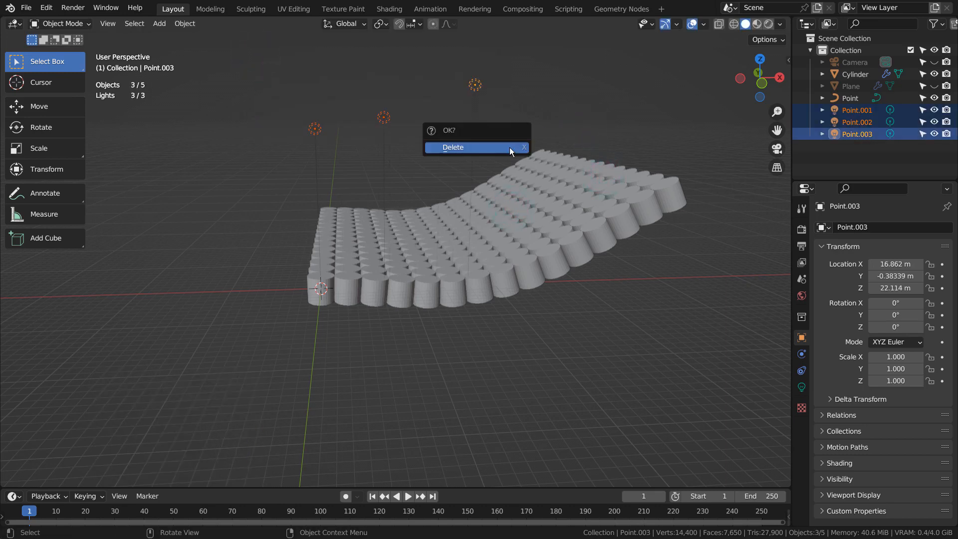
left_click(509, 147)
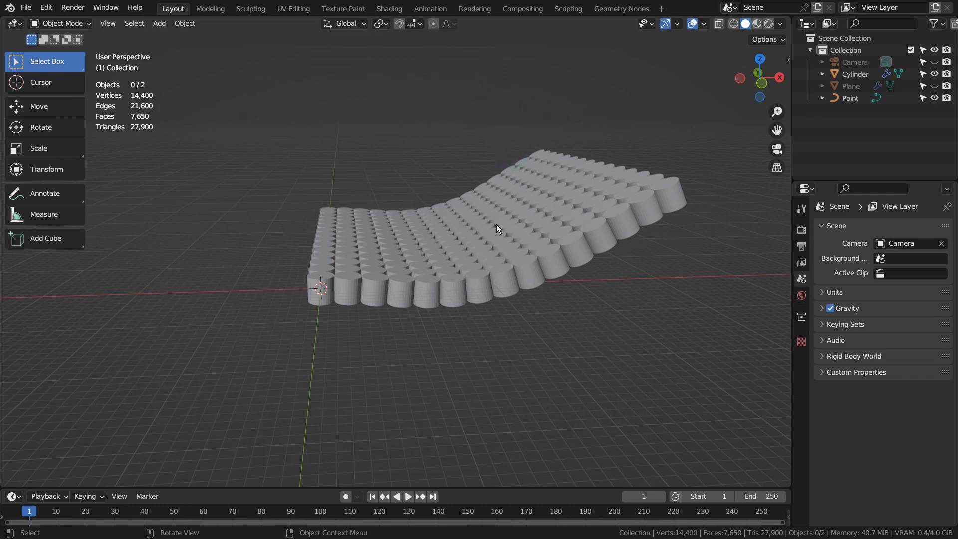
Add a 2 m plane and raise it about 17.9 m along Z above the cylinder grid.
key("shift+a")
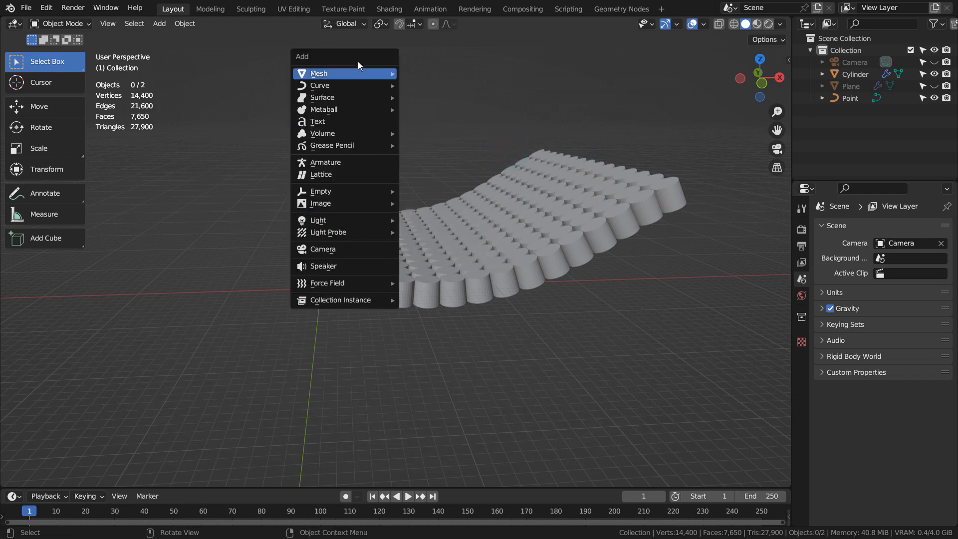
mouse_move(360, 70)
left_click(436, 73)
key("g")
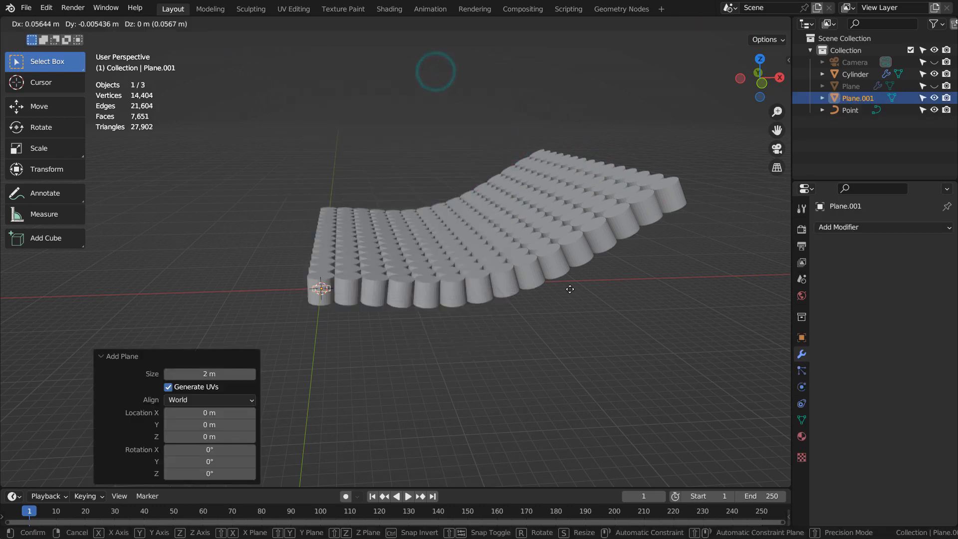
key("z")
left_click(468, 131)
Round the new plane into a disc with a level 3 Subdivision Surface modifier.
middle_click_drag(468, 131, 468, 258)
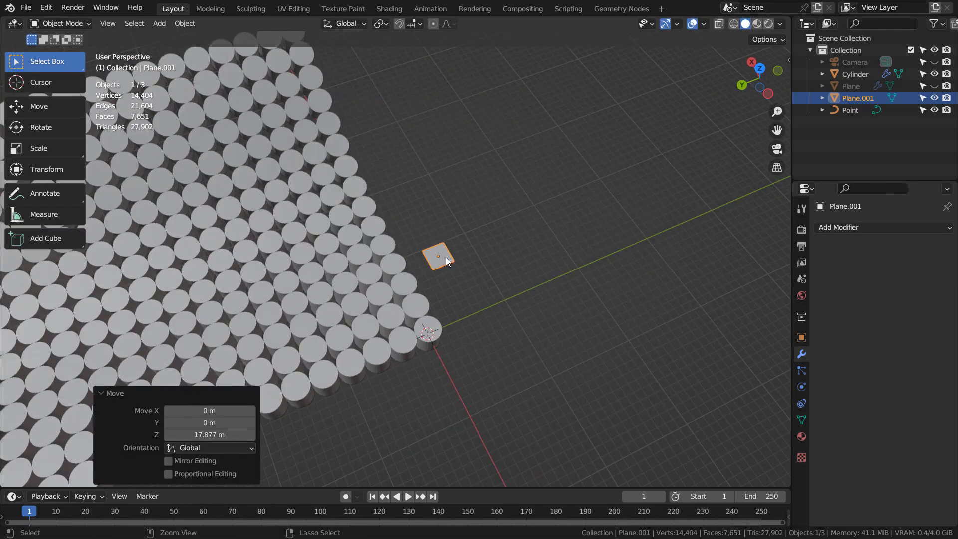
key("ctrl+1")
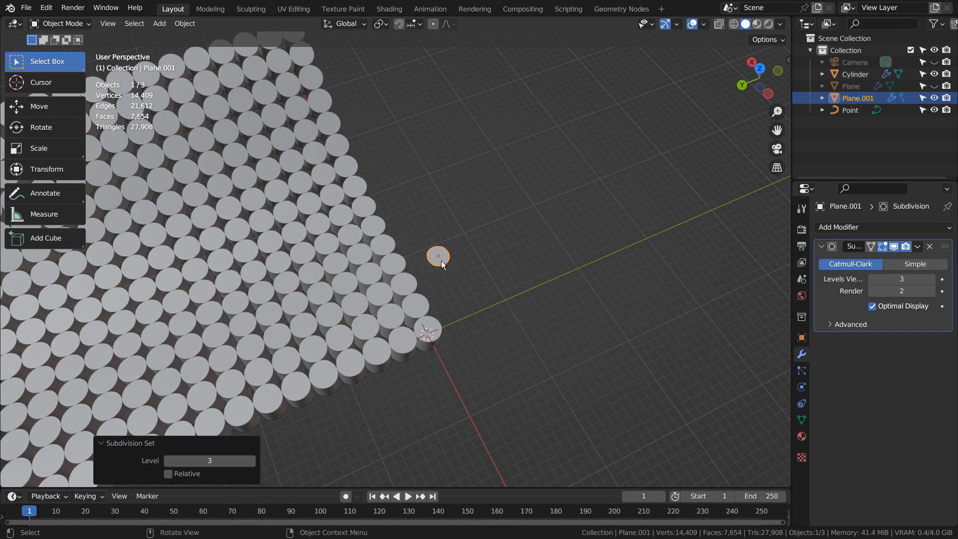
left_click(433, 257)
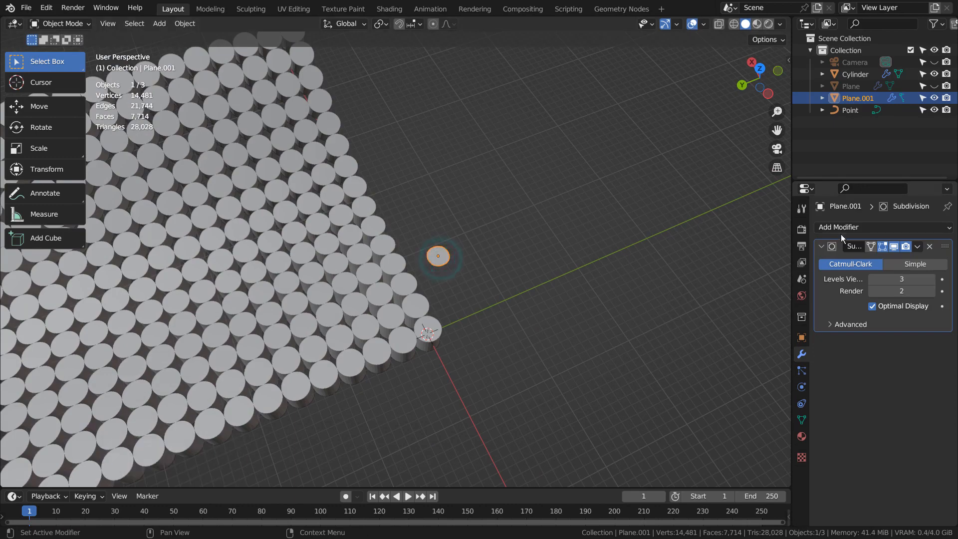
Add an Array modifier to the disc with a count of 5 and a relative X offset factor of 4.9.
left_click(848, 227)
left_click(723, 256)
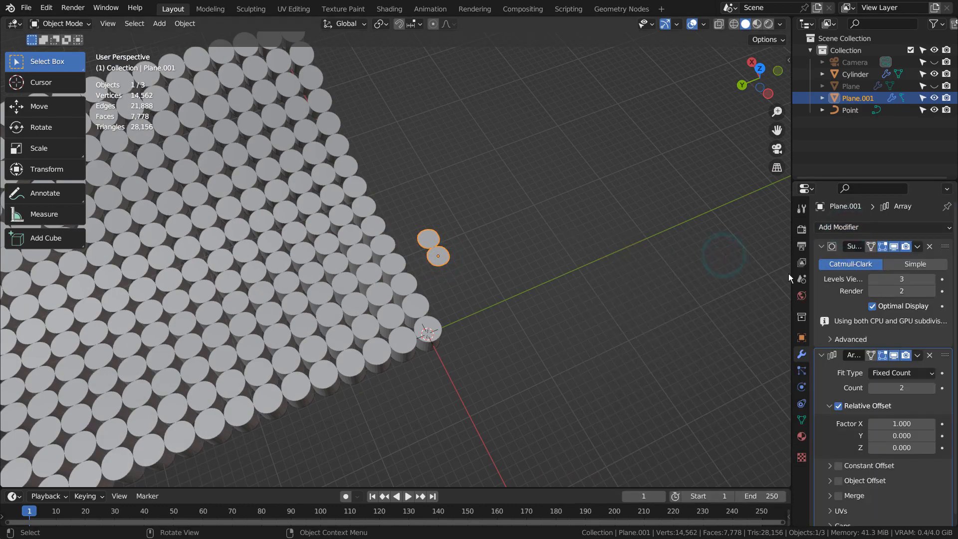
left_click(901, 388)
type("5")
key("Return")
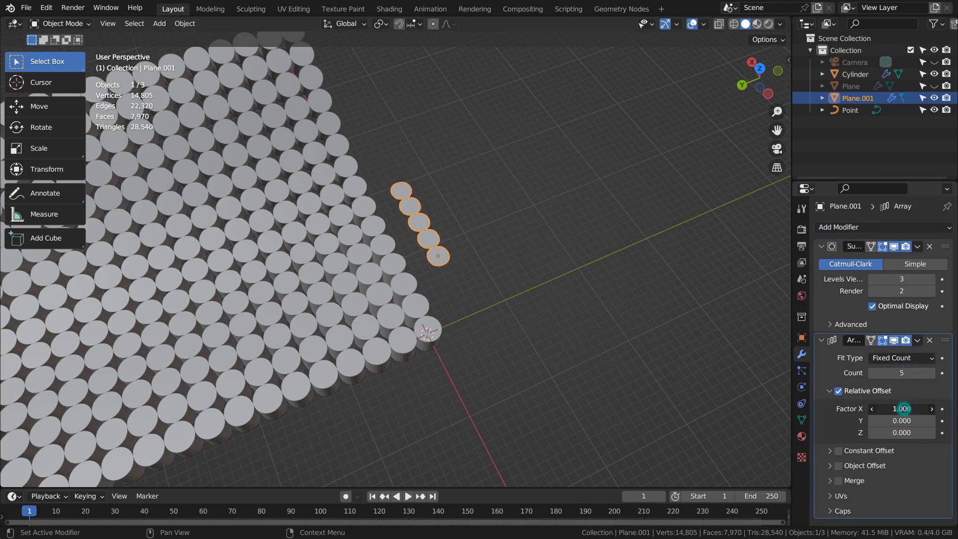
left_click_drag(903, 408, 937, 407)
key("KP_7")
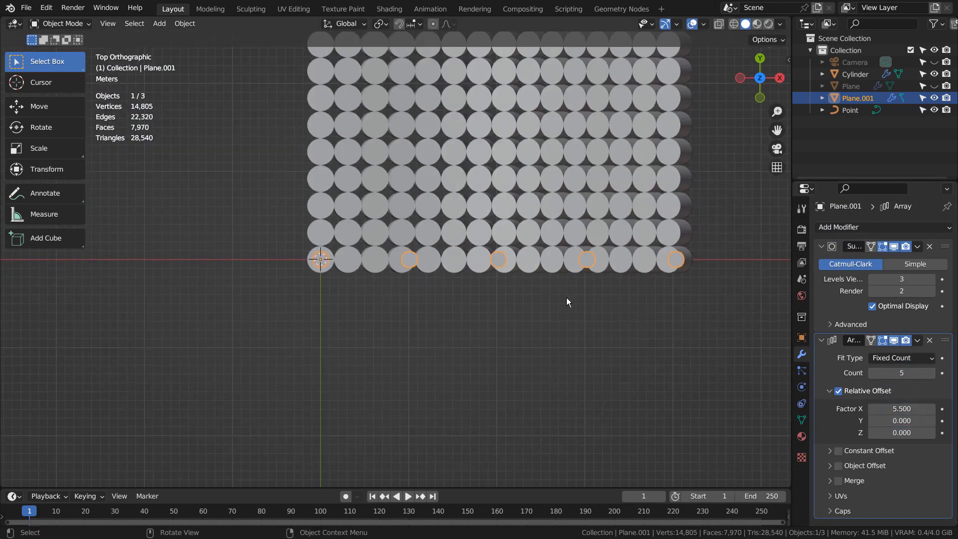
left_click_drag(903, 404, 884, 404)
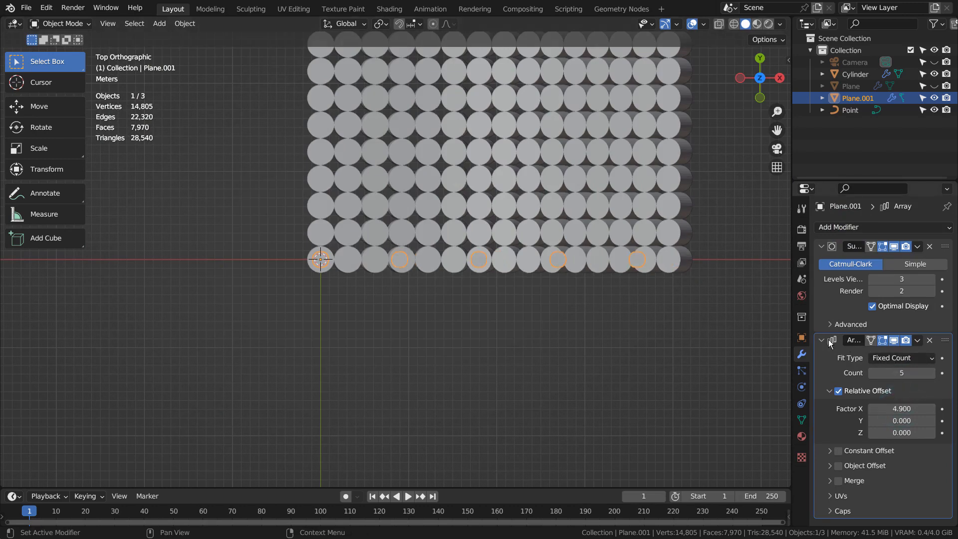
Add a second Array modifier to the row of discs and set its count to 5.
left_click(861, 227)
left_click(723, 258)
scroll(929, 410, "down", 8)
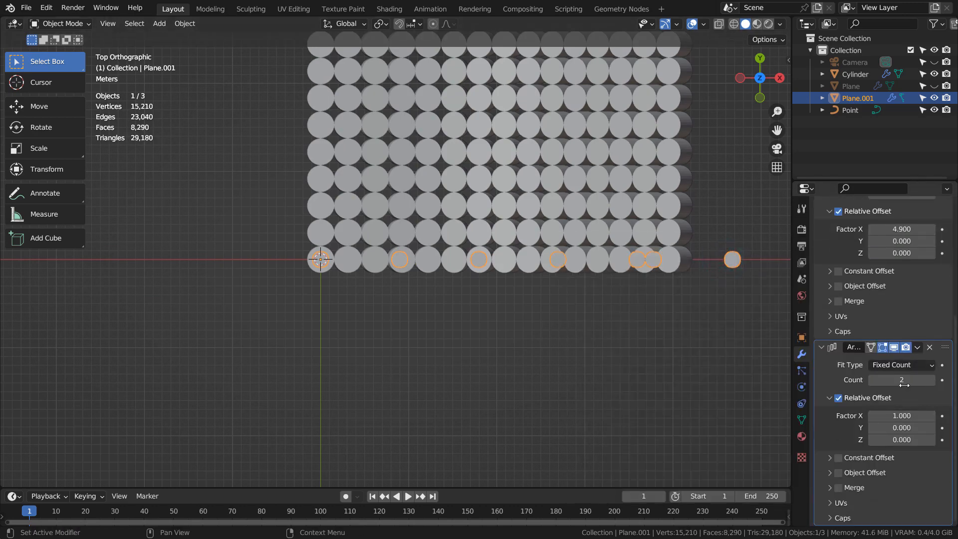
left_click(902, 380)
type("5")
key("Return")
Set the second array's relative offset to X 0 and Y 5 so the discs spread over the cylinder grid.
left_click(890, 410)
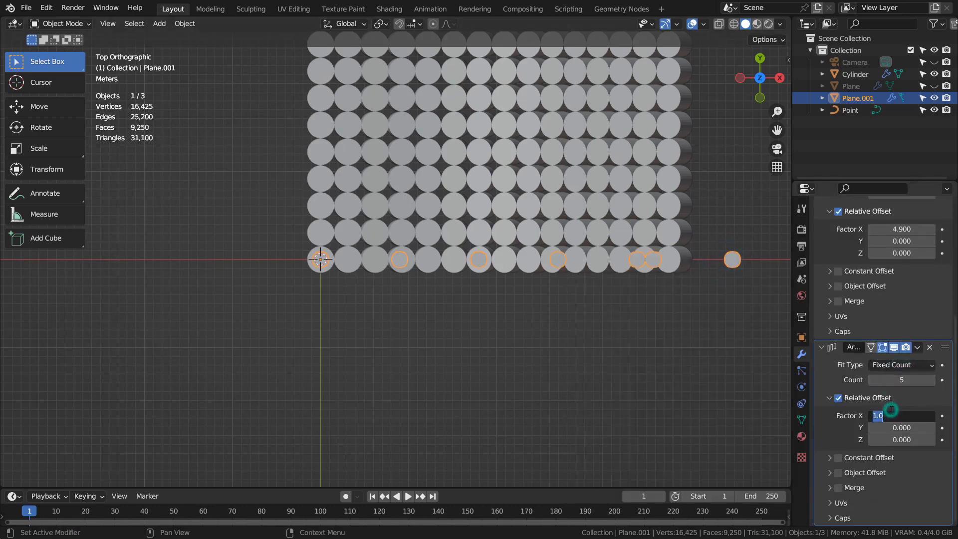
type("0")
key("Tab")
type("-5")
key("Return")
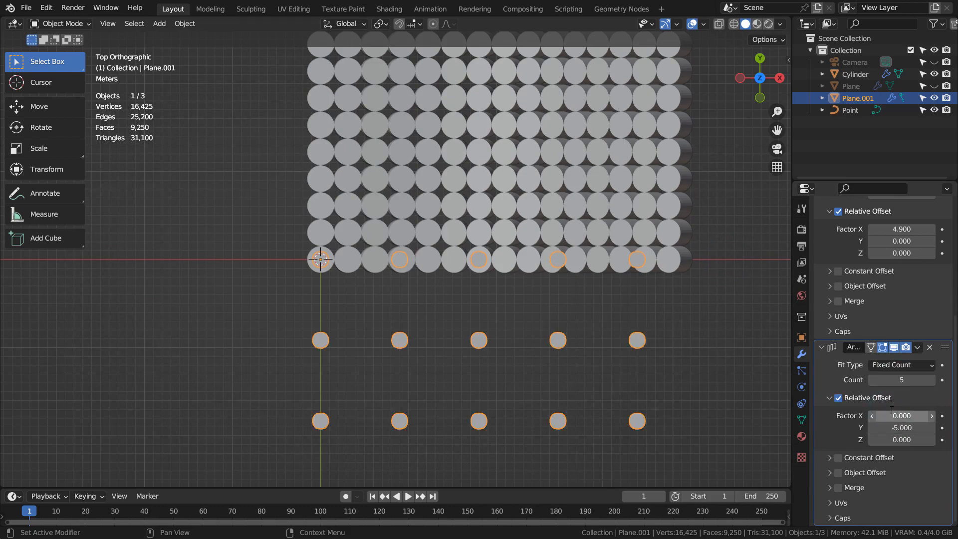
left_click(898, 427)
type("5")
key("Return")
scroll(705, 358, "down", 4)
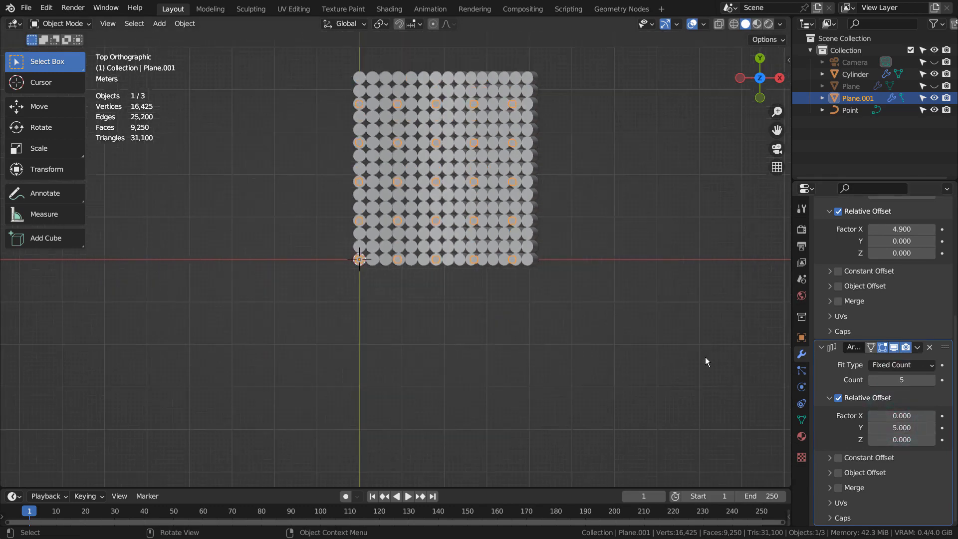
middle_click_drag(590, 343, 575, 237)
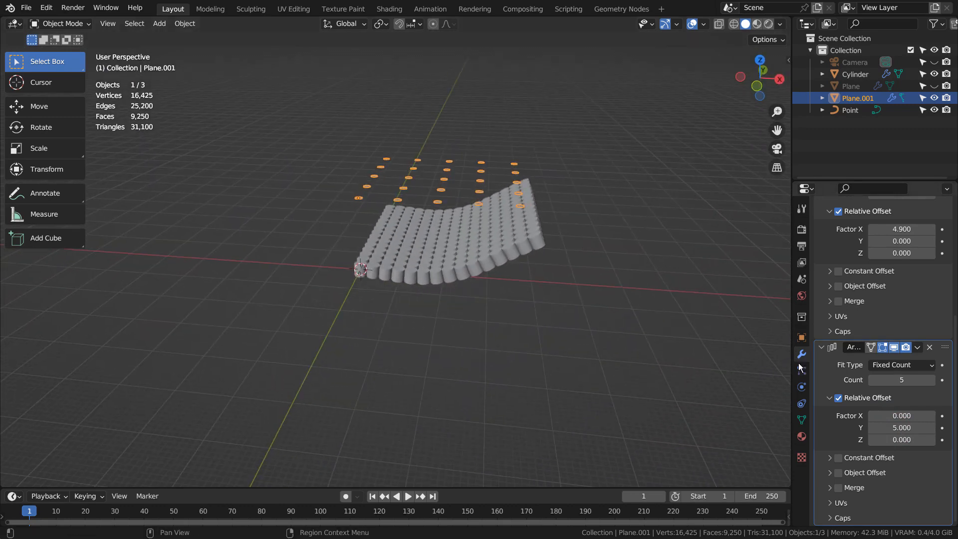
Assign the existing emission material Material.001 to the disc array and view its surface settings enlarged.
left_click(801, 435)
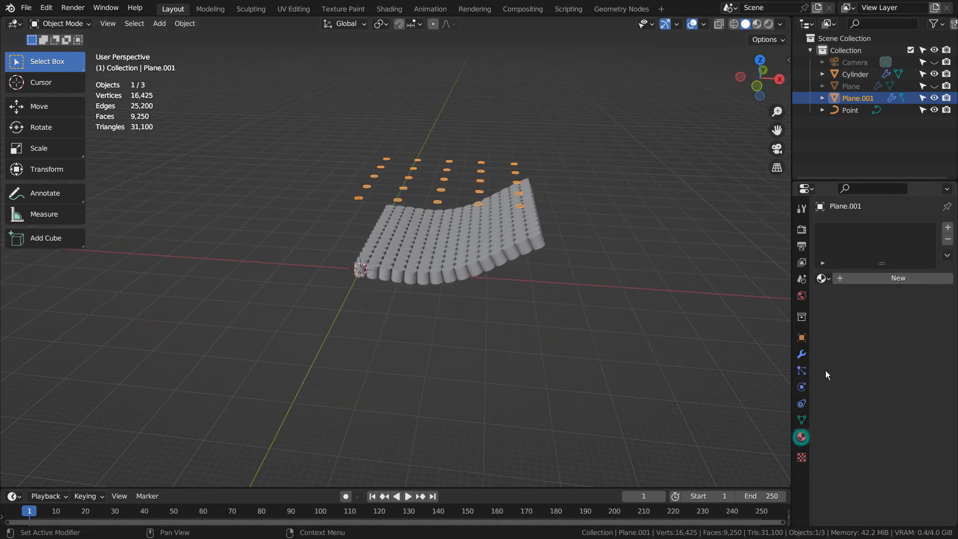
left_click(820, 279)
left_click(798, 308)
key("ctrl+space")
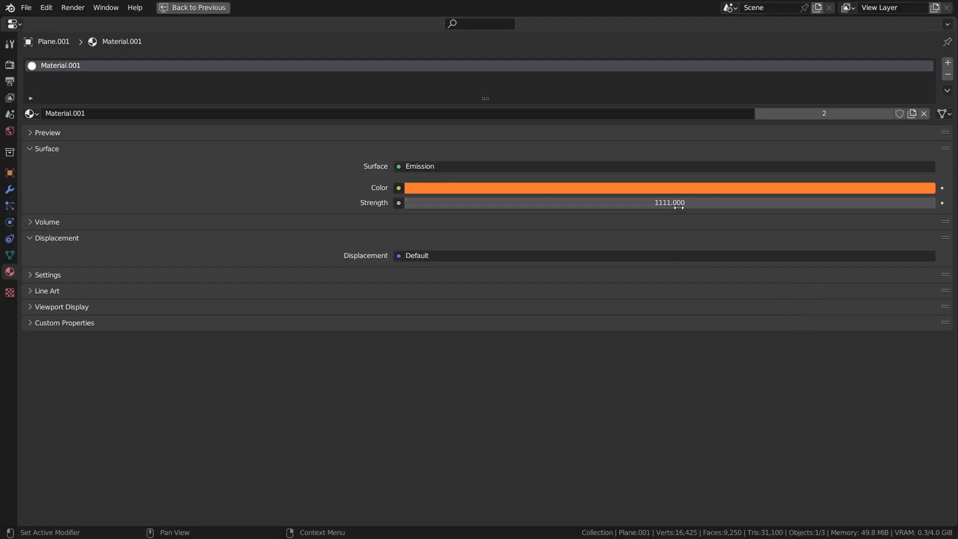
key("ctrl+space")
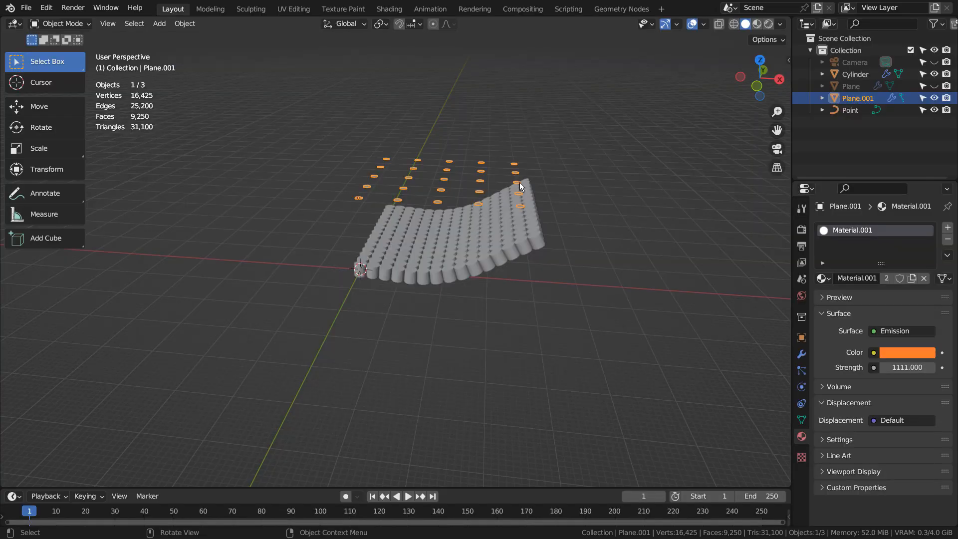
Delete the new disc array and unhide the original Plane object above the cylinders.
key("x")
left_click(577, 142)
left_click(933, 86)
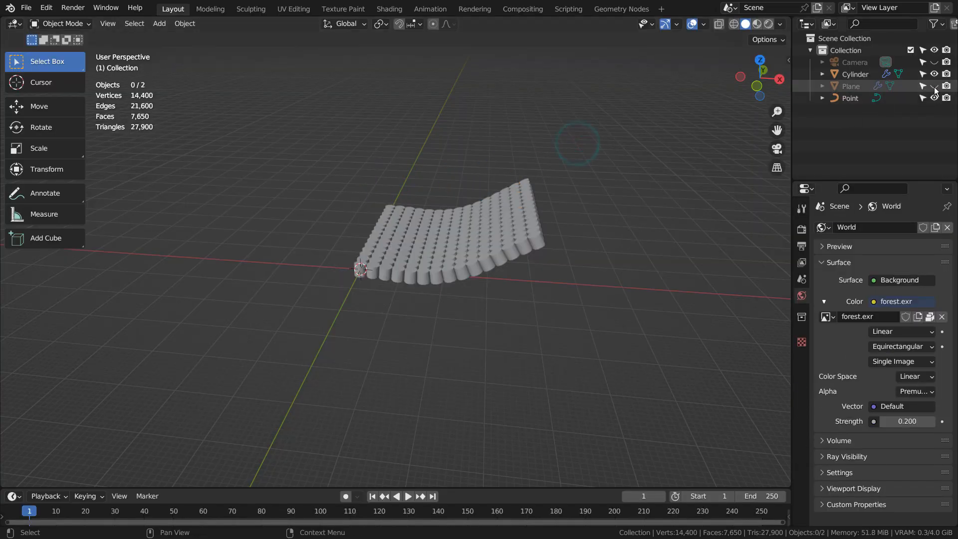
left_click(441, 190)
Select the cylinder grid and examine its Principled BSDF material, including base color, metallic and roughness.
middle_click_drag(457, 291, 479, 279)
left_click(438, 260)
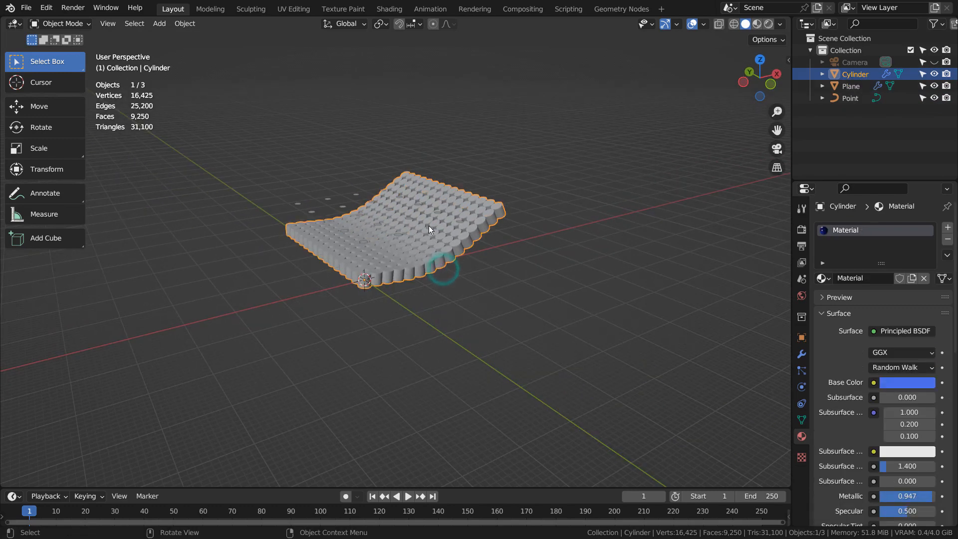
key("ctrl+space")
scroll(827, 346, "down", 4)
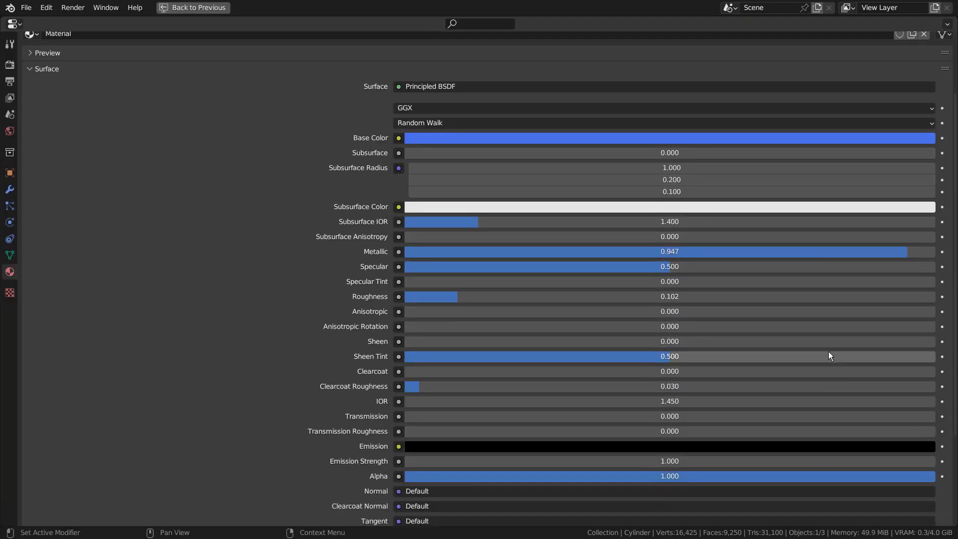
scroll(828, 351, "down", 1)
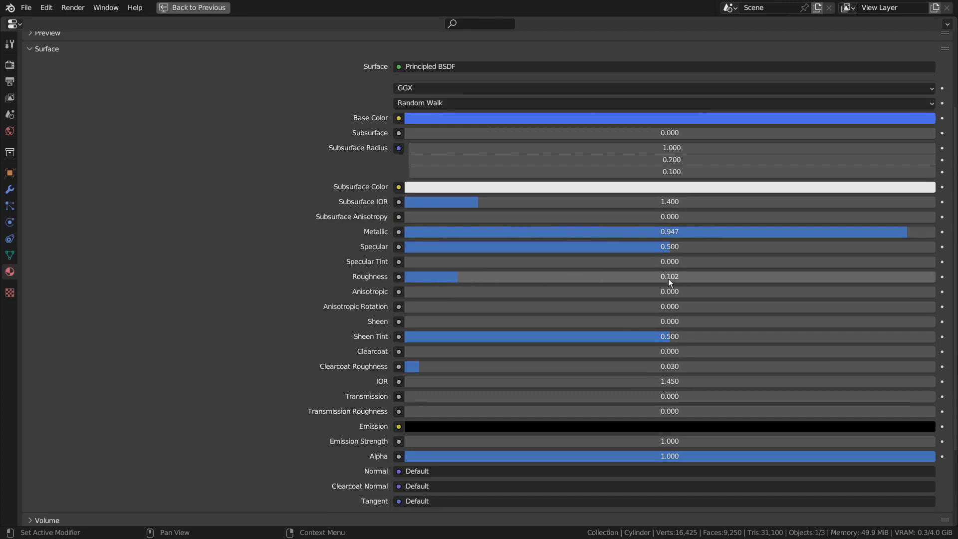
key("ctrl+space")
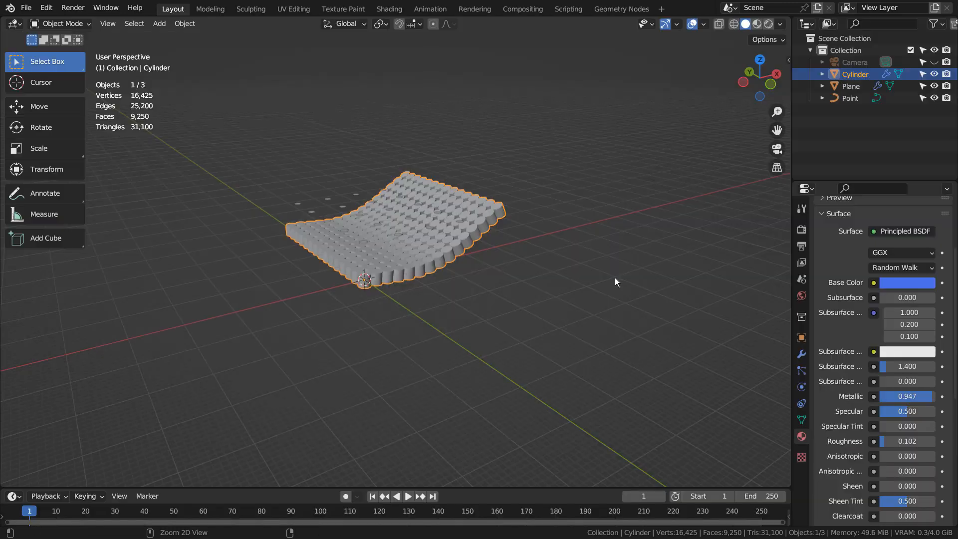
Examine the world background's forest.exr image and strength, and the Cycles render sampling settings.
left_click(801, 295)
key("ctrl+space")
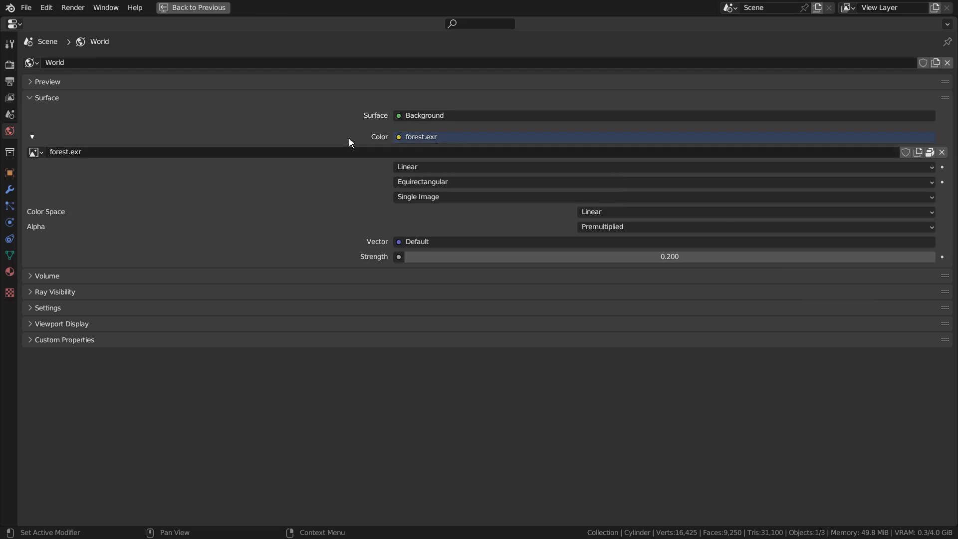
key("ctrl+space")
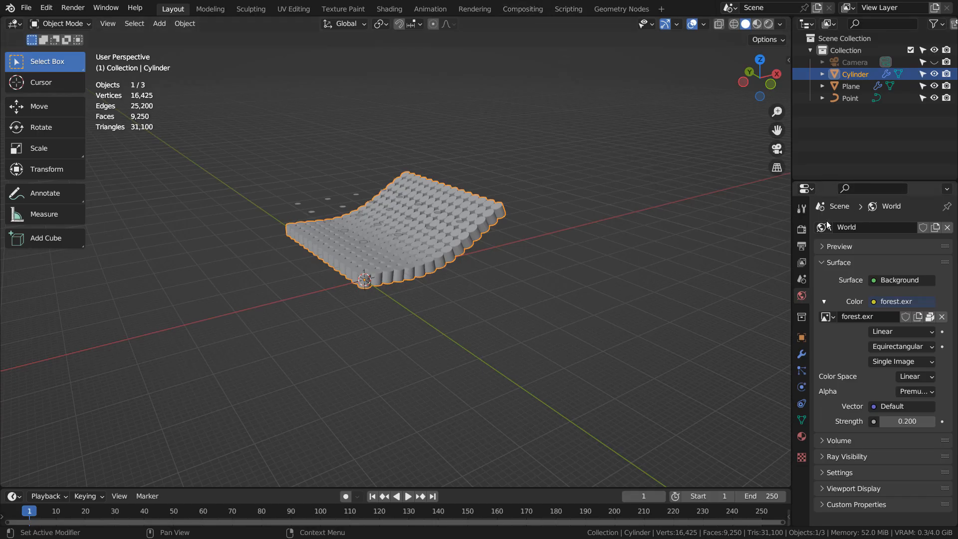
left_click(801, 229)
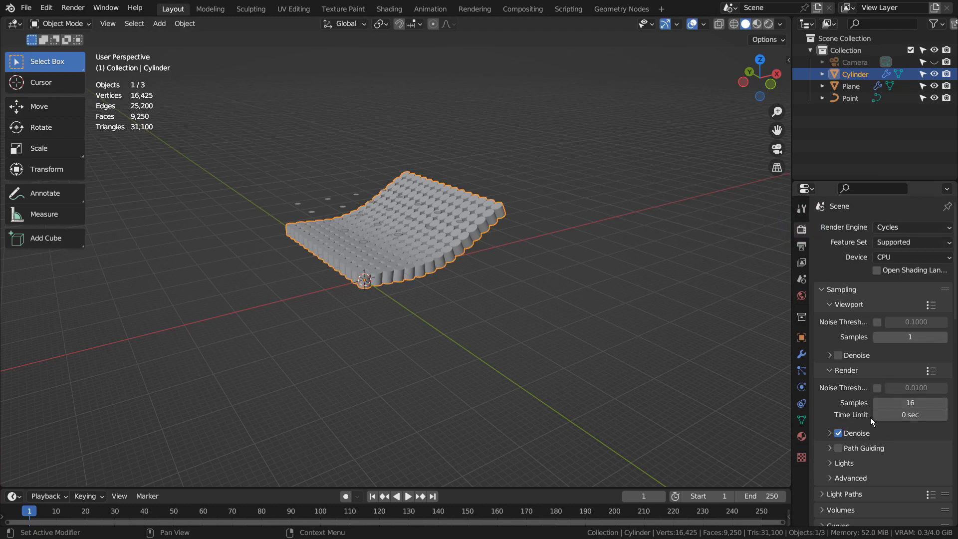
Rearrange the RGB Curves and Glare nodes in the compositor so the node chain is laid out clearly, and enlarge the node editor.
left_click(523, 9)
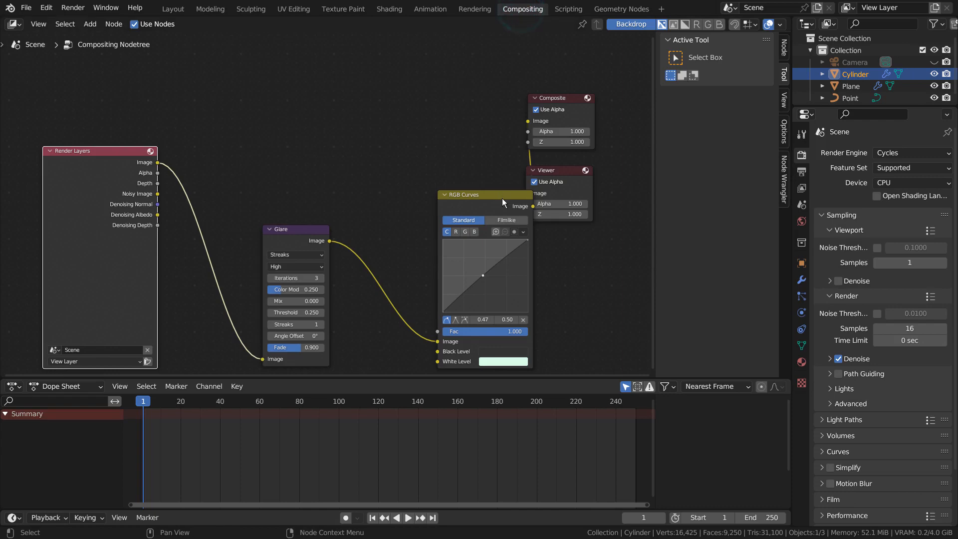
left_click_drag(502, 199, 438, 122)
left_click_drag(306, 229, 286, 152)
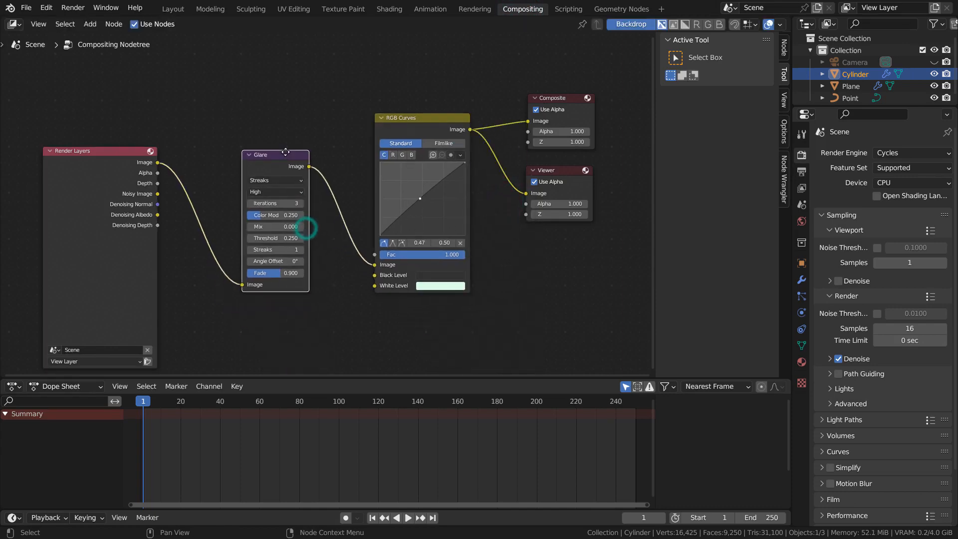
key("ctrl+space")
middle_click_drag(572, 317, 574, 281)
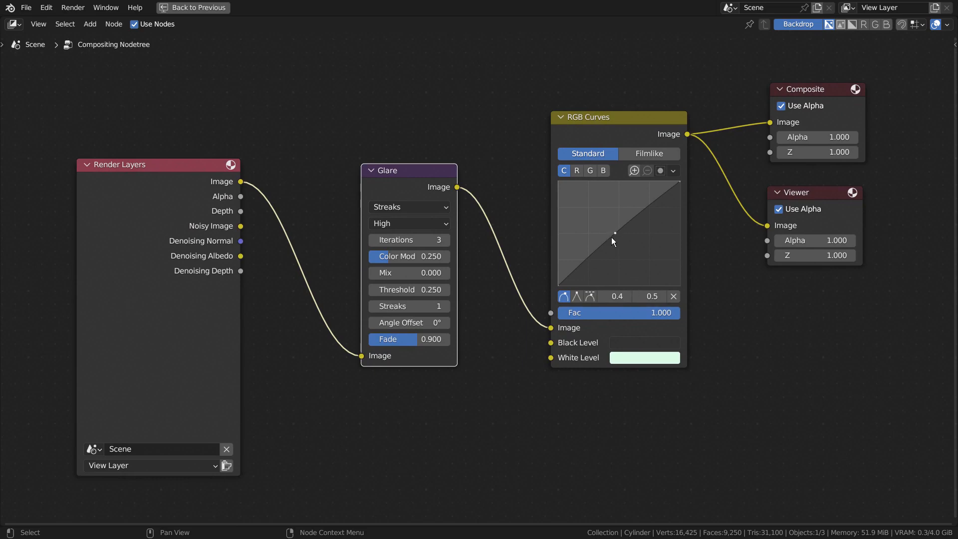
Inspect the black level and white level colors of the RGB Curves node.
left_click(627, 344)
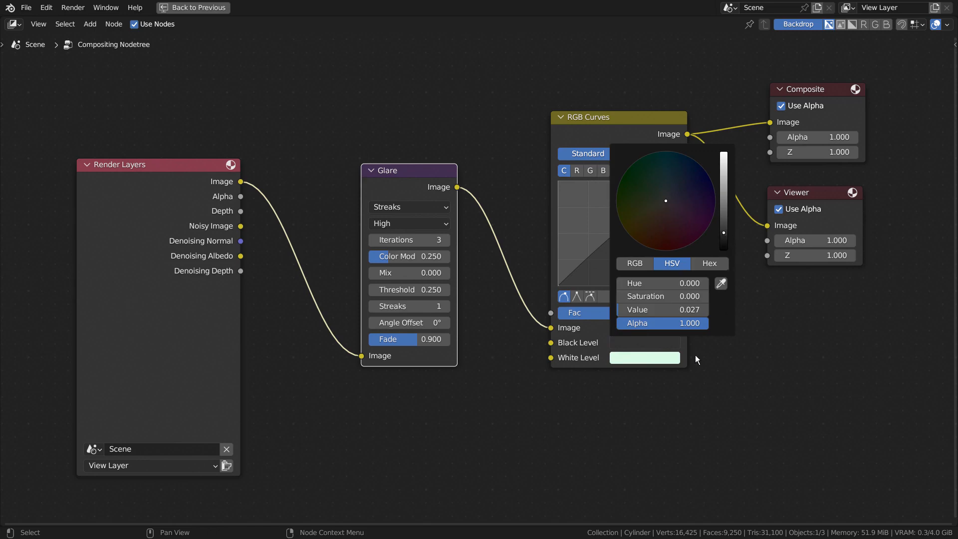
left_click(650, 356)
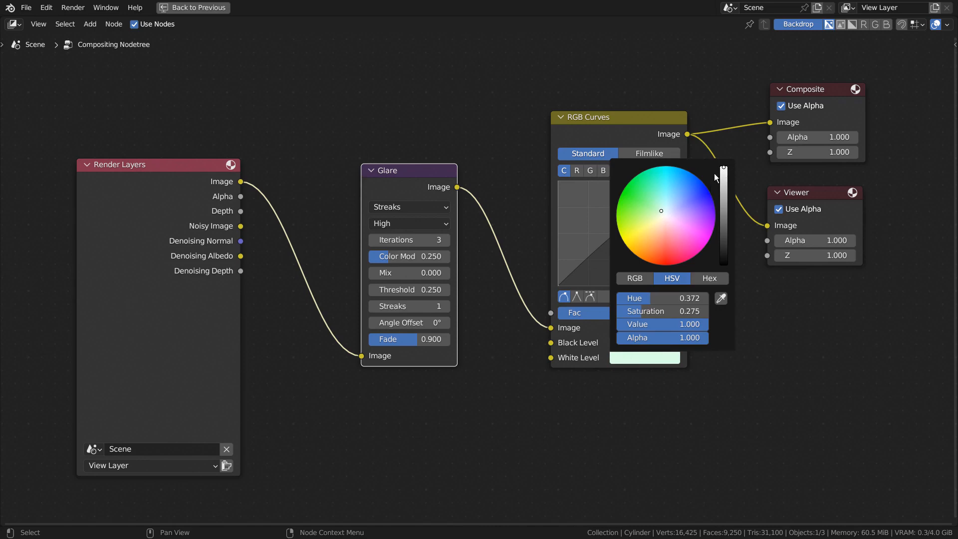
left_click(706, 403)
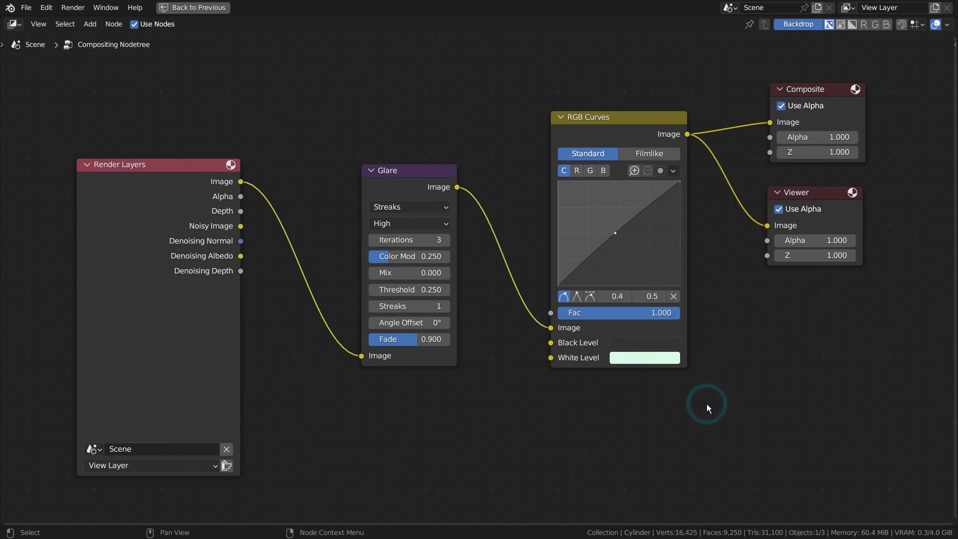